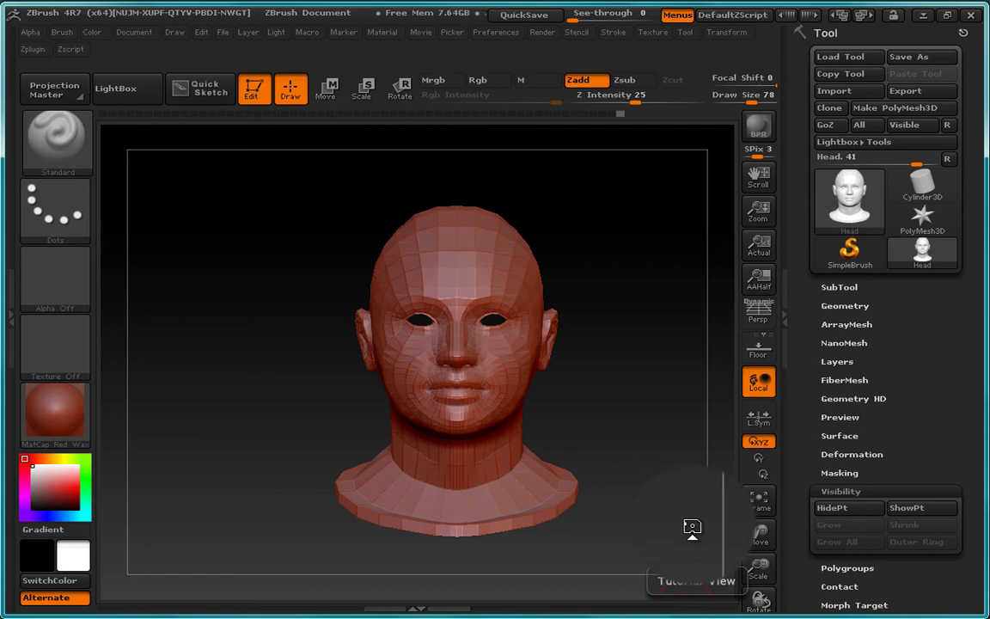
# Subdivide the head mesh until its surface is smooth
pyautogui.moveTo(623, 389); pyautogui.dragTo(591, 394)
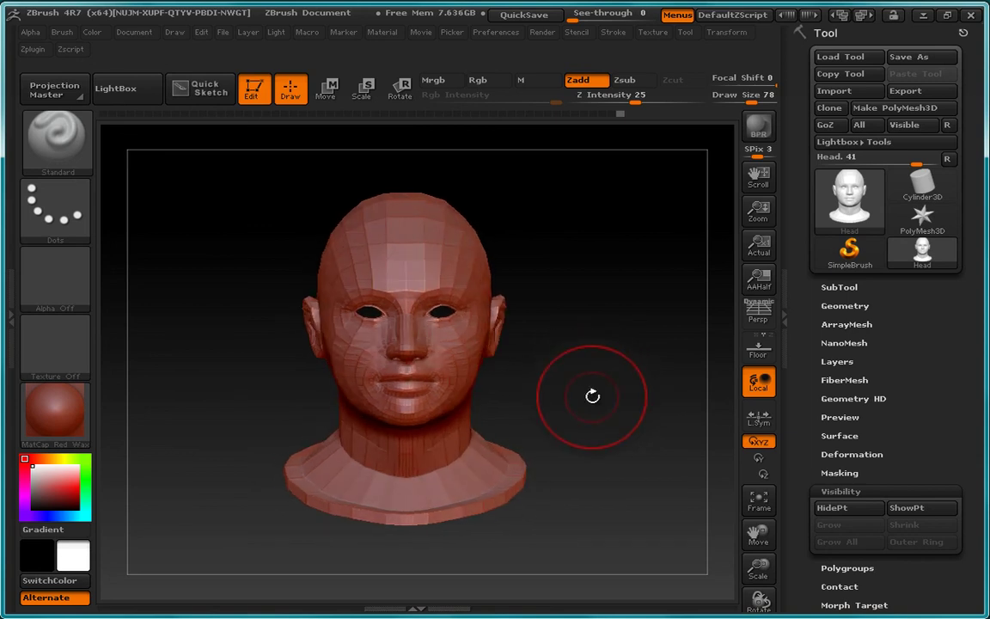
pyautogui.hotkey('ctrl', 'd')
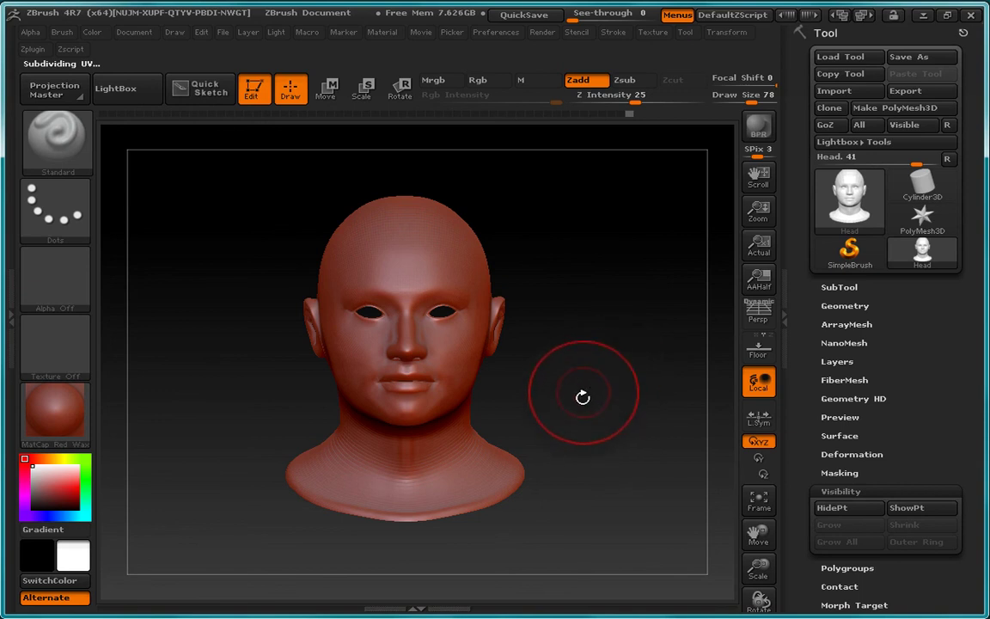
pyautogui.moveTo(583, 397); pyautogui.dragTo(650, 410)
pyautogui.moveTo(548, 420)
pyautogui.mouseDown()
pyautogui.moveTo(596, 420)
pyautogui.moveTo(522, 420)
pyautogui.moveTo(544, 422)
pyautogui.moveTo(592, 388)
pyautogui.moveTo(581, 415)
pyautogui.moveTo(549, 419)
pyautogui.mouseUp()
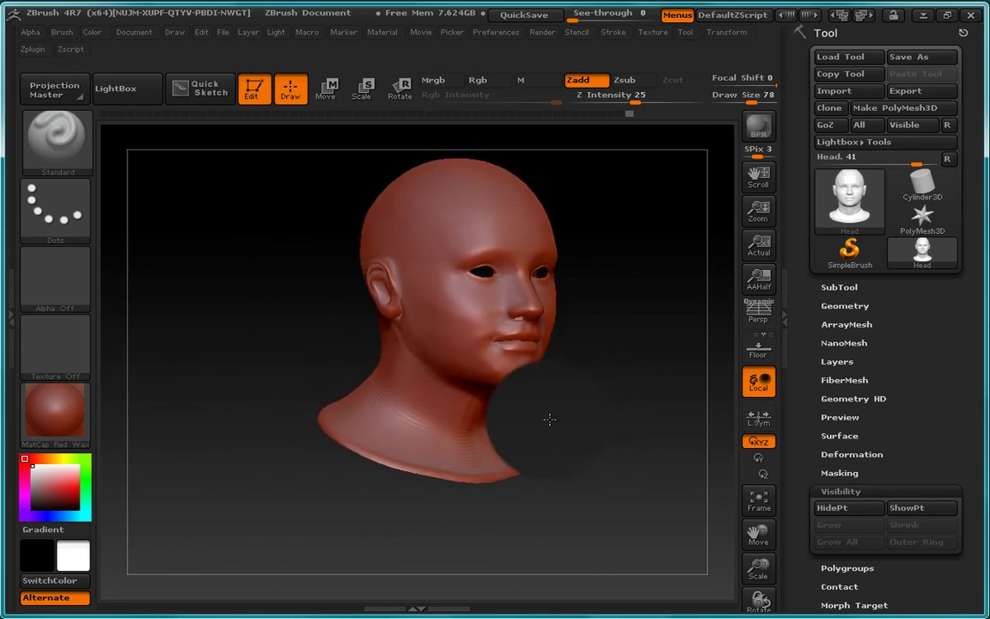
# Set the brush Draw Size to 28 and paint a mask over the lips
pyautogui.keyDown('alt'); pyautogui.moveTo(597, 363); pyautogui.dragTo(520, 417); pyautogui.keyUp('alt')
pyautogui.moveTo(264, 309); pyautogui.dragTo(222, 345)
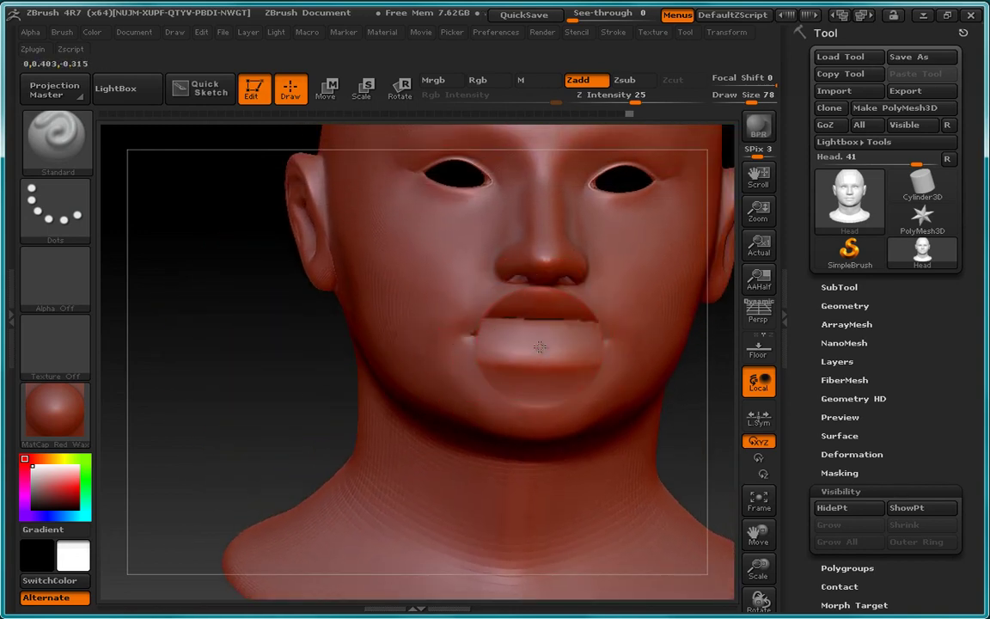
pyautogui.press('space')
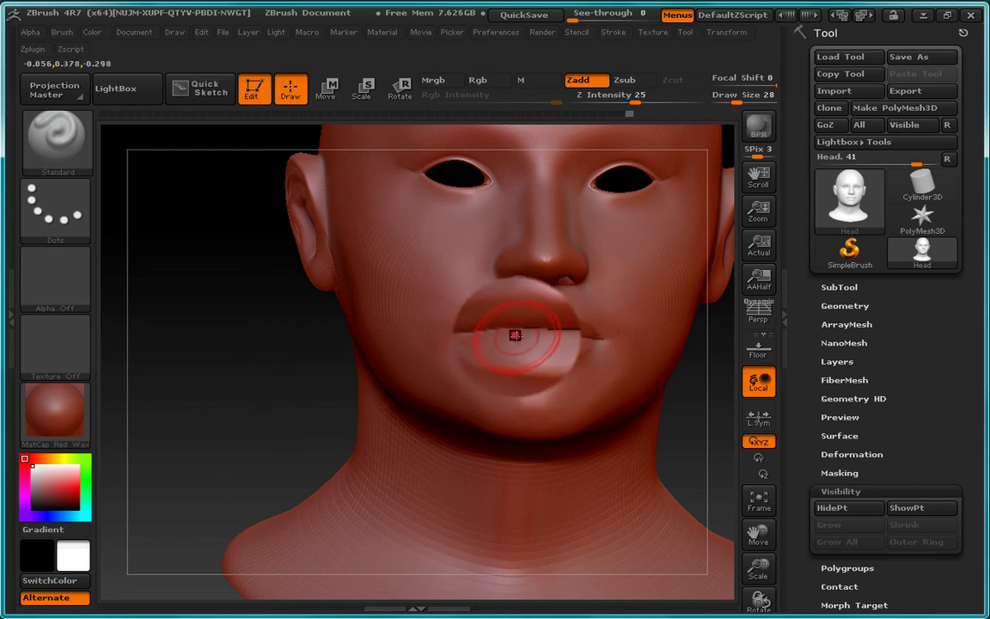
pyautogui.press('ctrl')
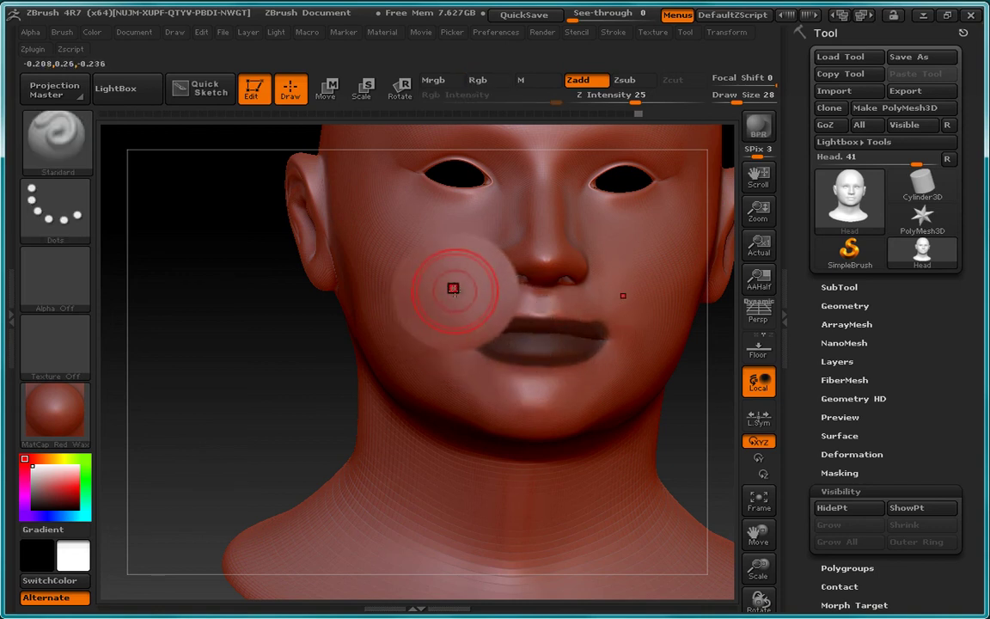
# Try sculpting around the masked lips with the Standard brush, and undo the strokes
pyautogui.moveTo(490, 249)
pyautogui.mouseDown()
pyautogui.moveTo(447, 341)
pyautogui.moveTo(472, 387)
pyautogui.moveTo(461, 340)
pyautogui.mouseUp()
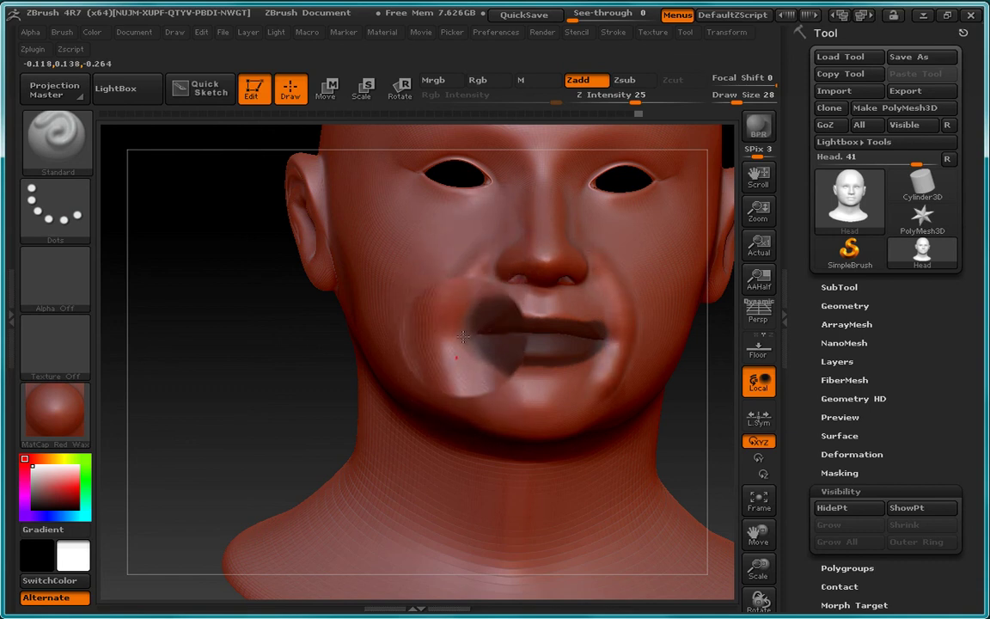
pyautogui.moveTo(480, 301)
pyautogui.mouseDown()
pyautogui.moveTo(509, 341)
pyautogui.moveTo(528, 343)
pyautogui.moveTo(551, 327)
pyautogui.moveTo(530, 313)
pyautogui.moveTo(552, 321)
pyautogui.moveTo(534, 328)
pyautogui.mouseUp()
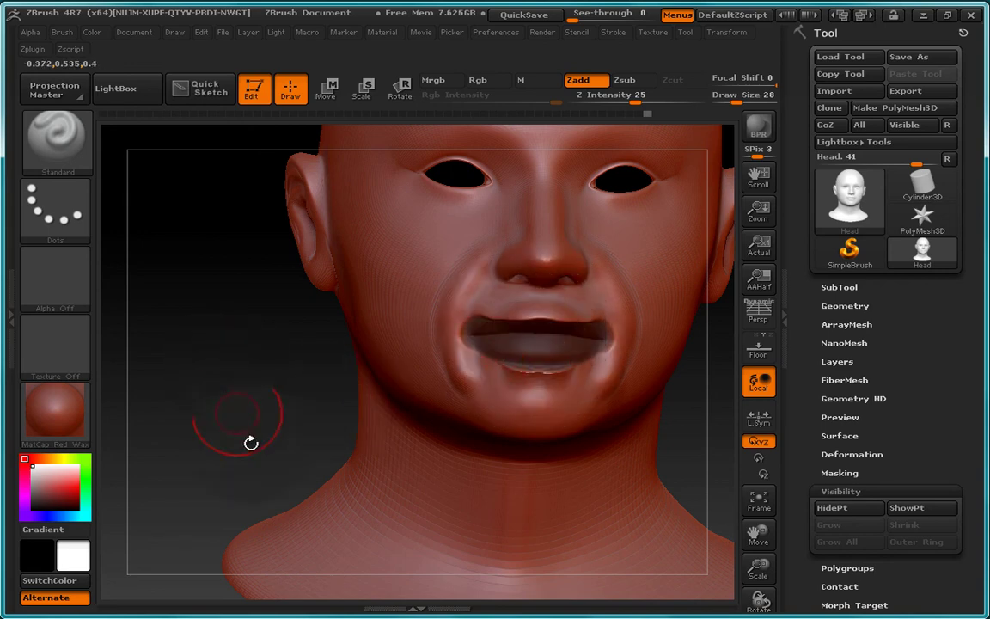
pyautogui.hotkey('ctrl', 'z')
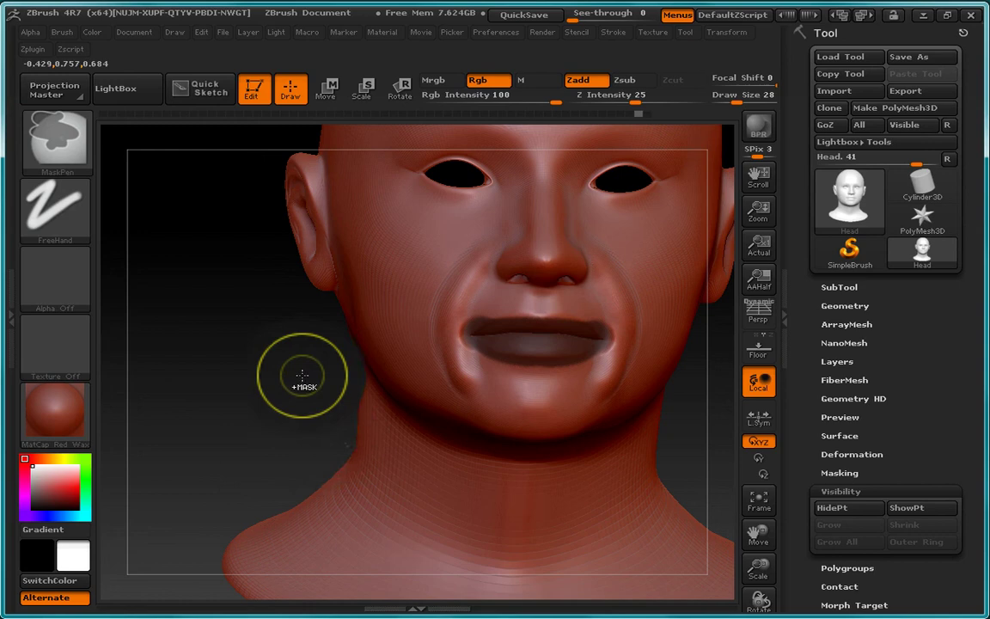
pyautogui.hotkey('ctrl', 'z')
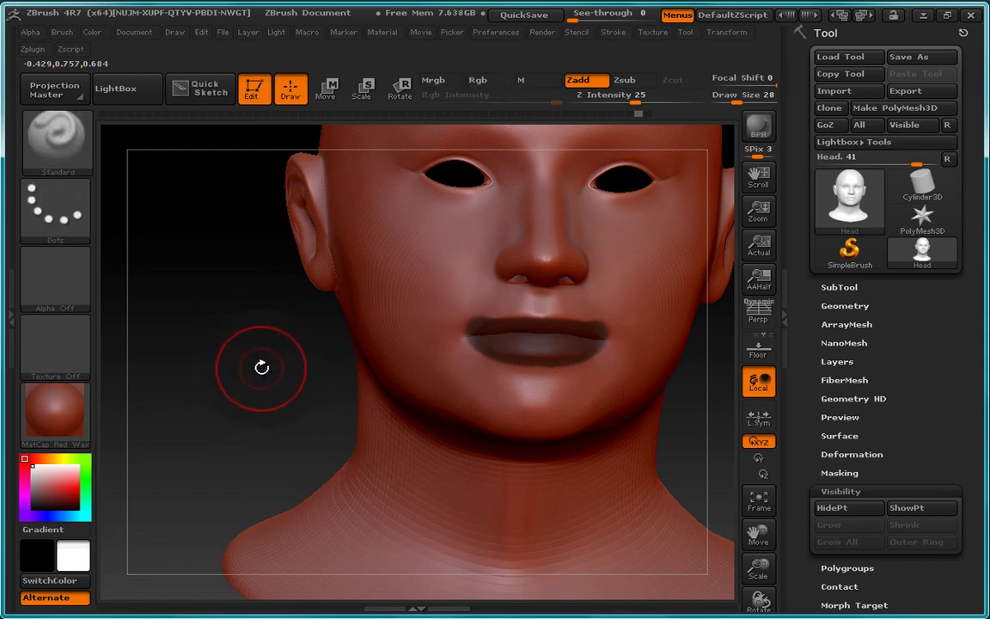
# Invert the mask and try sculpting only the unmasked lips with the Standard brush
pyautogui.press('ctrl')
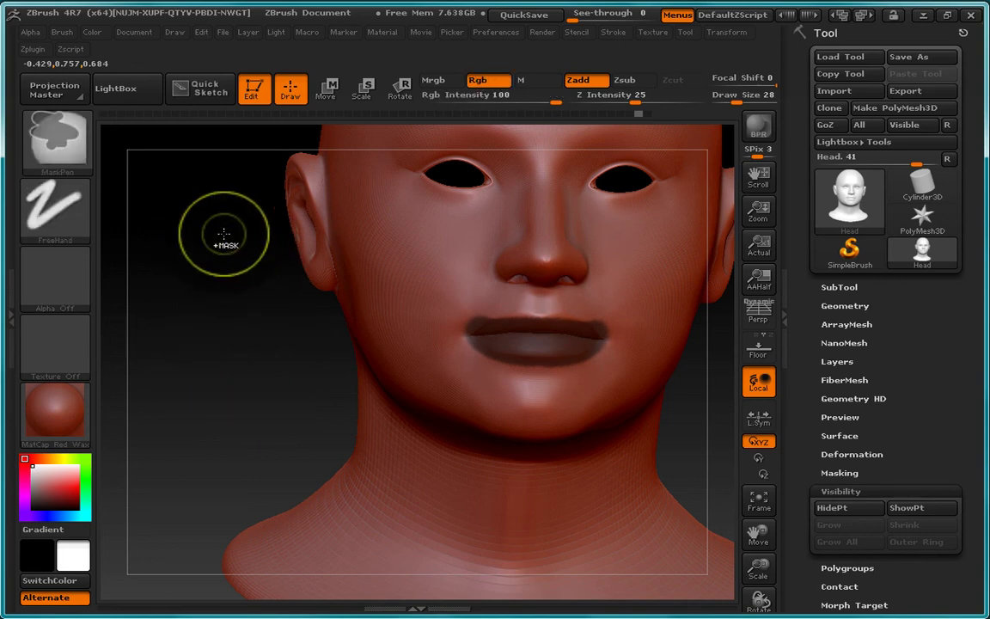
pyautogui.keyDown('ctrl'); pyautogui.click(225, 316); pyautogui.keyUp('ctrl')
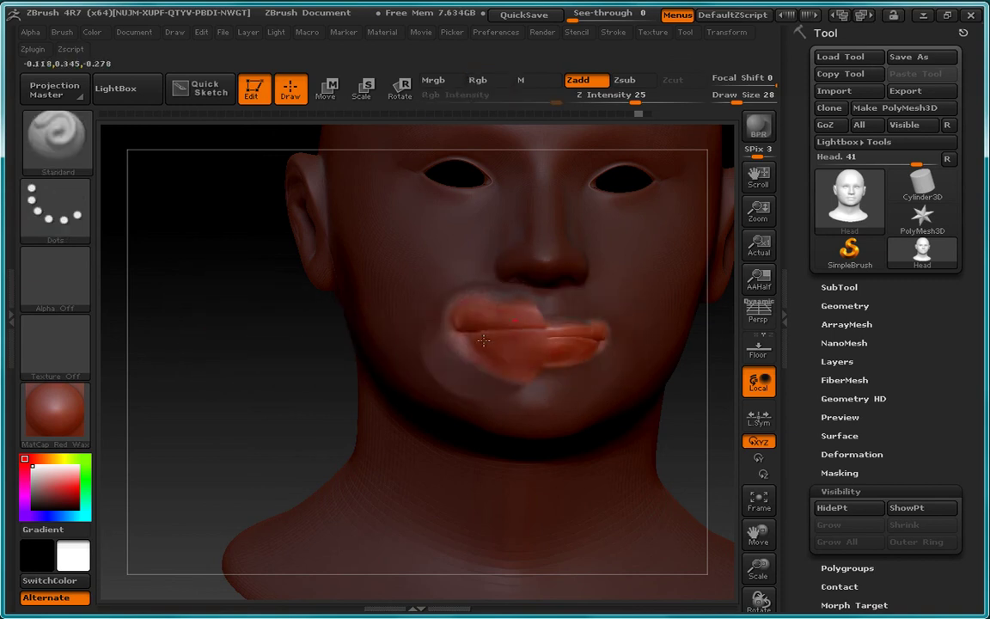
pyautogui.moveTo(581, 346)
pyautogui.mouseDown()
pyautogui.moveTo(501, 337)
pyautogui.moveTo(579, 347)
pyautogui.moveTo(550, 347)
pyautogui.mouseUp()
pyautogui.moveTo(164, 340); pyautogui.dragTo(153, 360)
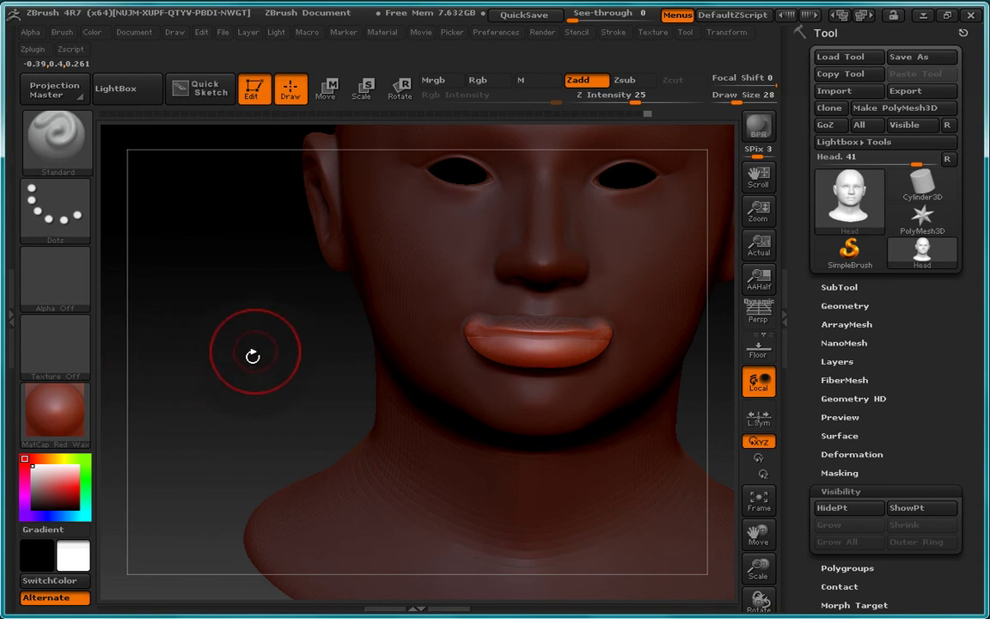
# Invert the mask back onto the lips and clear it from the head
pyautogui.keyDown('ctrl'); pyautogui.click(220, 380); pyautogui.keyUp('ctrl')
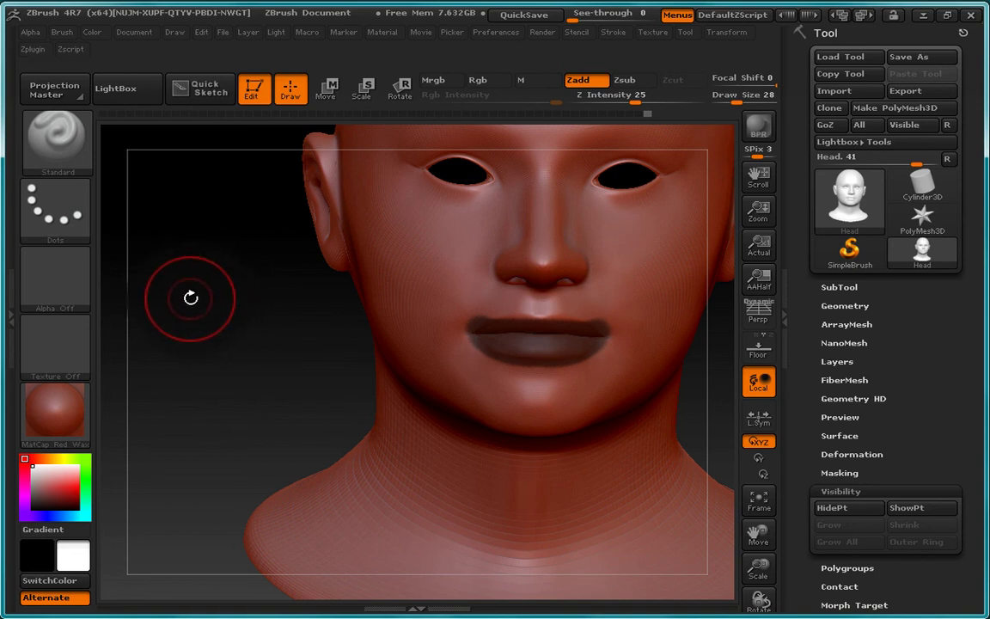
pyautogui.press('ctrl')
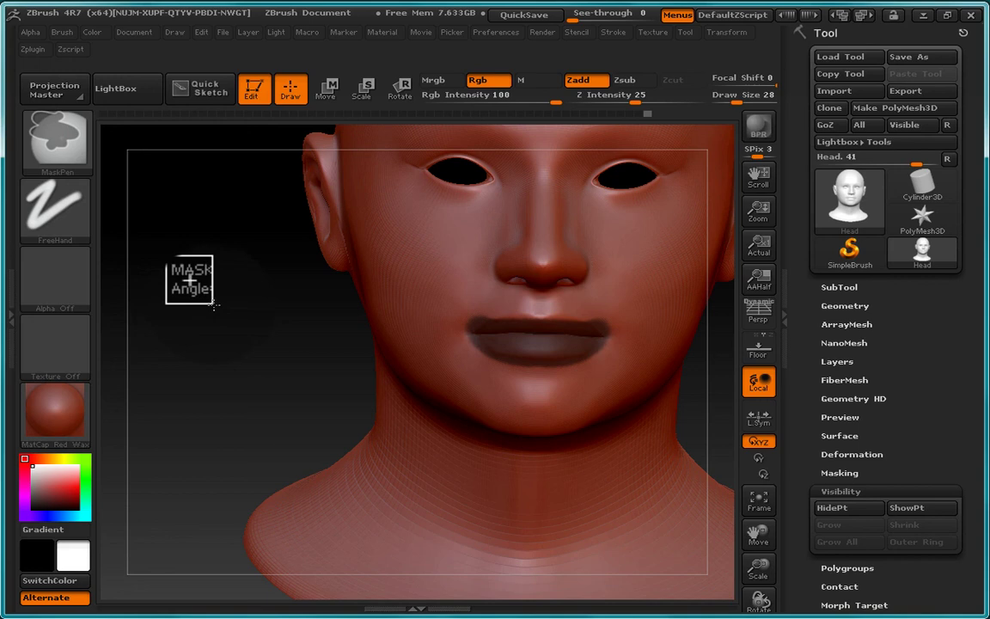
pyautogui.moveTo(214, 304)
pyautogui.keyDown('ctrl'); pyautogui.mouseDown()
pyautogui.moveTo(221, 338)
pyautogui.moveTo(195, 347)
pyautogui.mouseUp(); pyautogui.keyUp('ctrl')
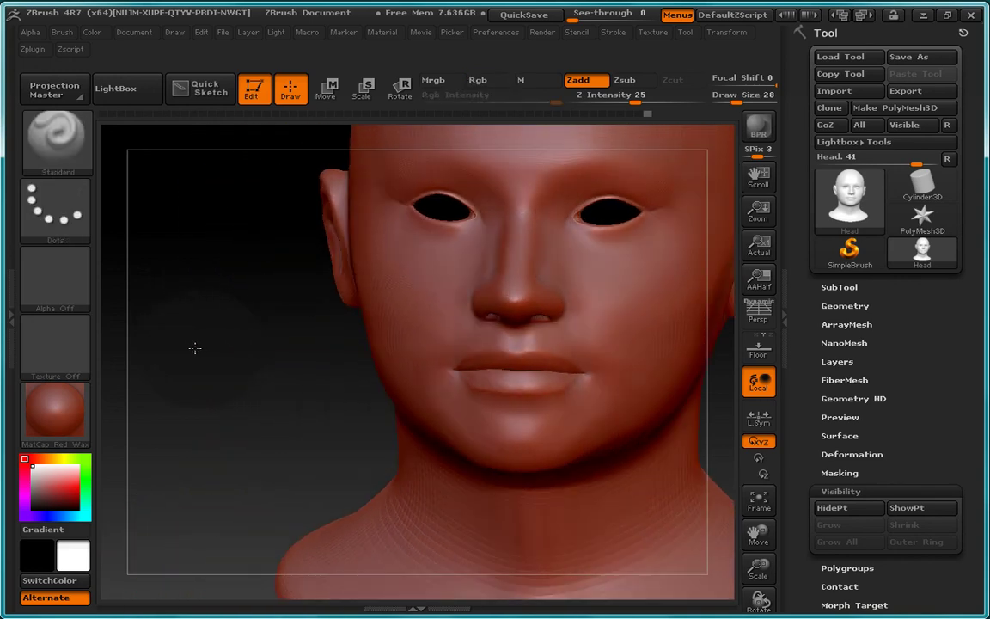
# Set the brush Draw Size to 53 and paint a mask across the shoulders and the base of the neck
pyautogui.moveTo(204, 415)
pyautogui.mouseDown()
pyautogui.moveTo(205, 349)
pyautogui.moveTo(198, 369)
pyautogui.moveTo(220, 369)
pyautogui.moveTo(197, 362)
pyautogui.moveTo(208, 376)
pyautogui.moveTo(199, 317)
pyautogui.mouseUp()
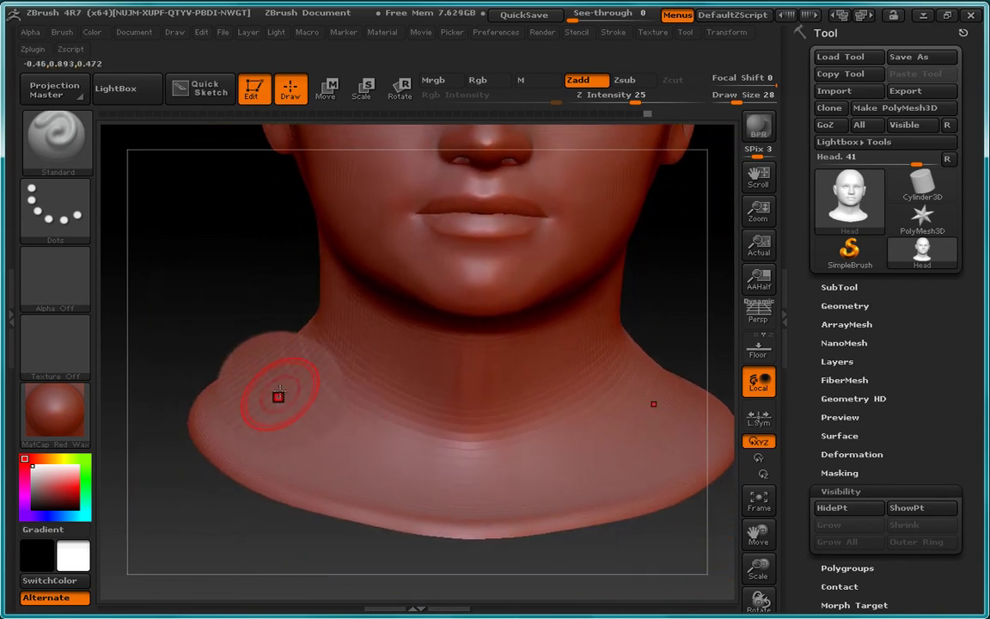
pyautogui.press('space')
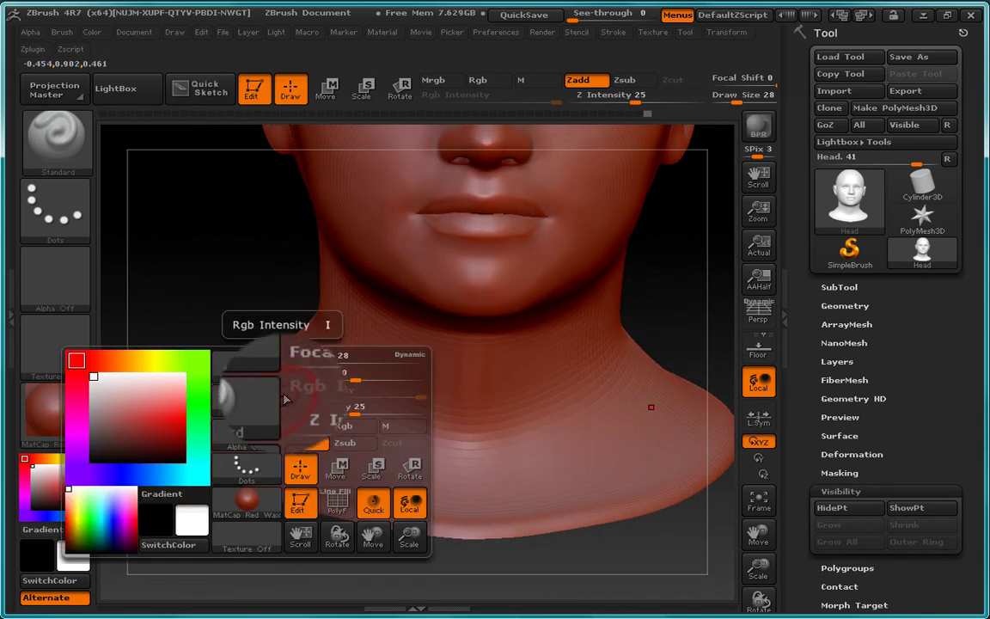
pyautogui.moveTo(318, 362); pyautogui.dragTo(337, 361)
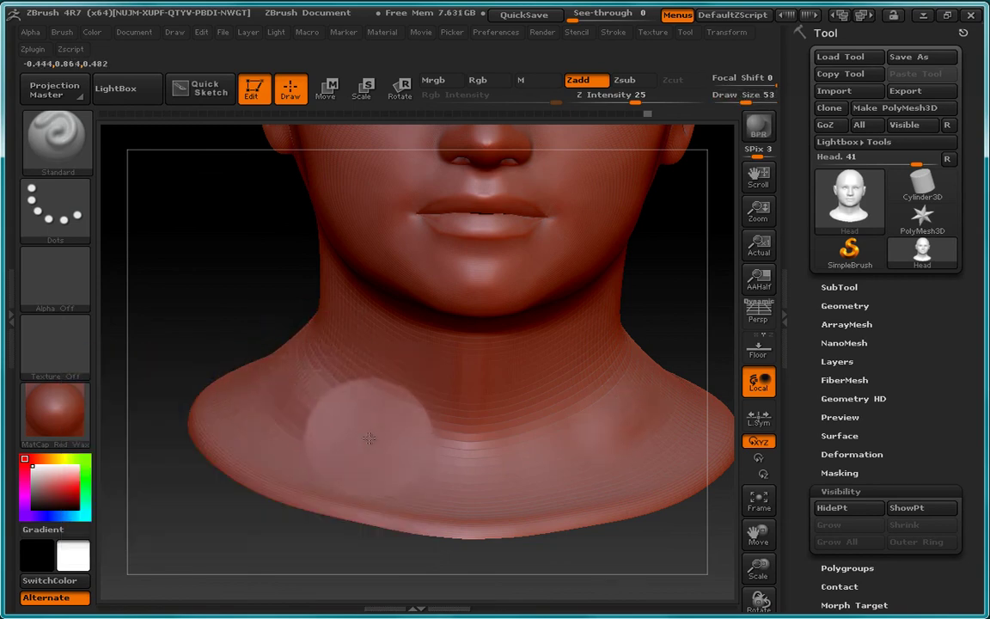
pyautogui.moveTo(279, 401)
pyautogui.keyDown('ctrl'); pyautogui.mouseDown()
pyautogui.moveTo(379, 454)
pyautogui.moveTo(413, 430)
pyautogui.moveTo(276, 394)
pyautogui.moveTo(404, 361)
pyautogui.moveTo(366, 414)
pyautogui.moveTo(287, 387)
pyautogui.mouseUp(); pyautogui.keyUp('ctrl')
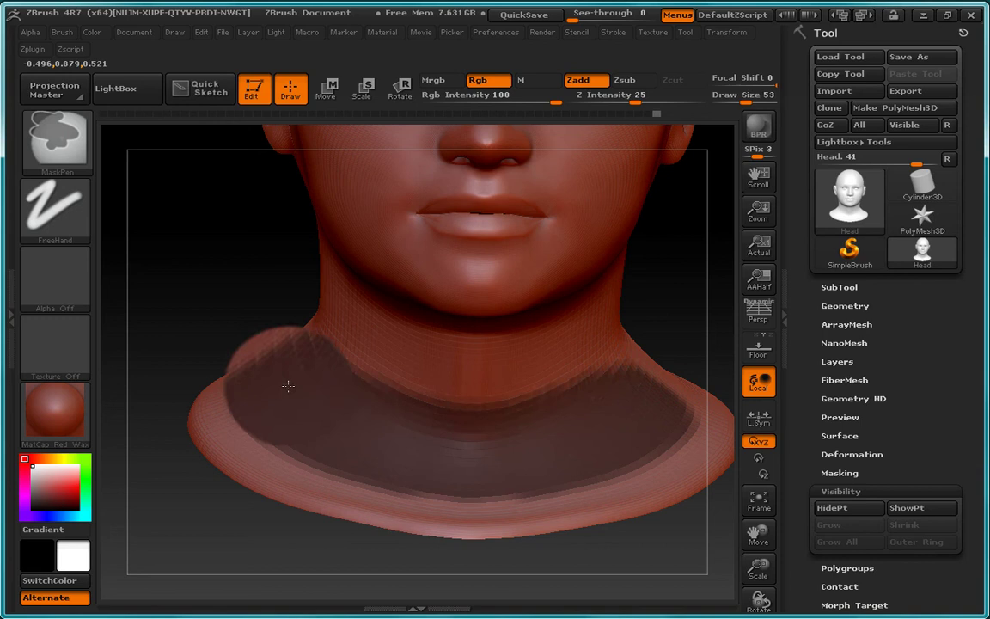
pyautogui.hotkey('ctrl', 'z')
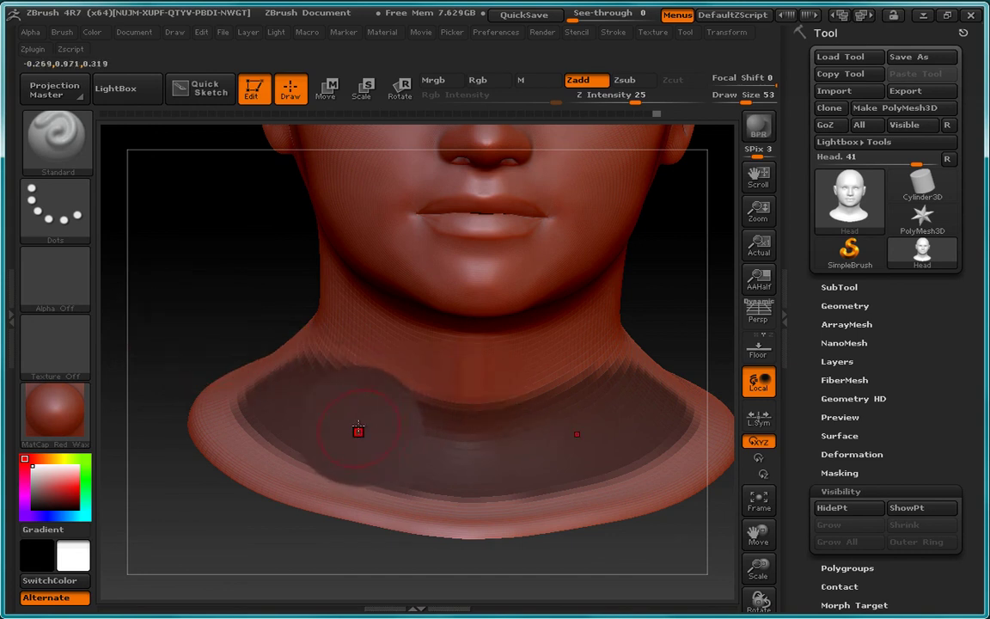
# Blur the shoulder mask repeatedly to soften its edges
pyautogui.press('ctrl')
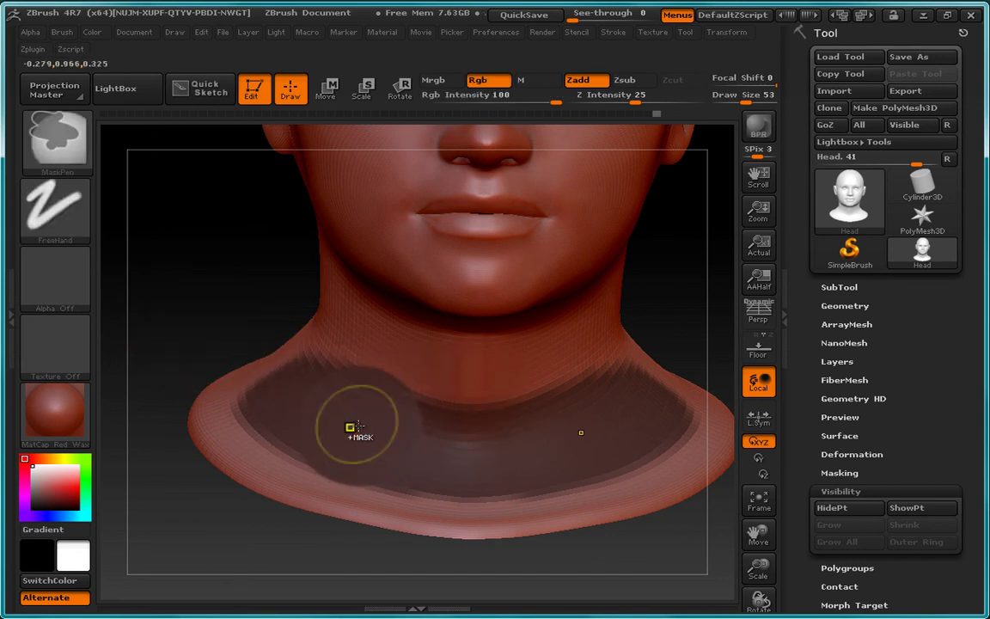
pyautogui.keyDown('ctrl'); pyautogui.click(357, 427); pyautogui.keyUp('ctrl')
pyautogui.moveTo(358, 428)
pyautogui.keyDown('ctrl'); pyautogui.mouseDown()
pyautogui.moveTo(480, 430)
pyautogui.moveTo(629, 394)
pyautogui.moveTo(334, 408)
pyautogui.moveTo(409, 421)
pyautogui.mouseUp(); pyautogui.keyUp('ctrl')
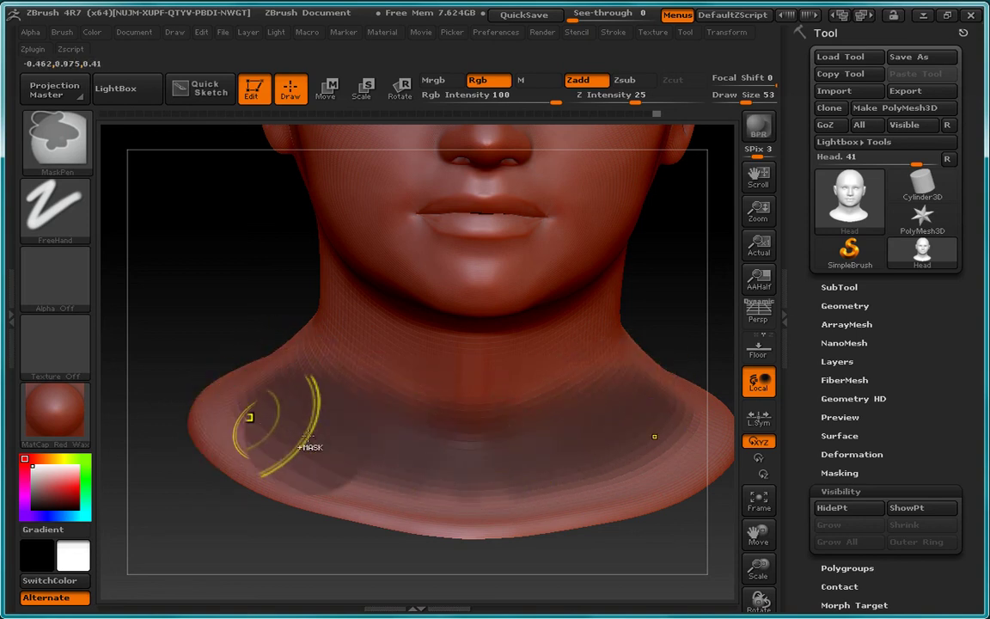
pyautogui.keyDown('ctrl'); pyautogui.click(354, 427); pyautogui.keyUp('ctrl')
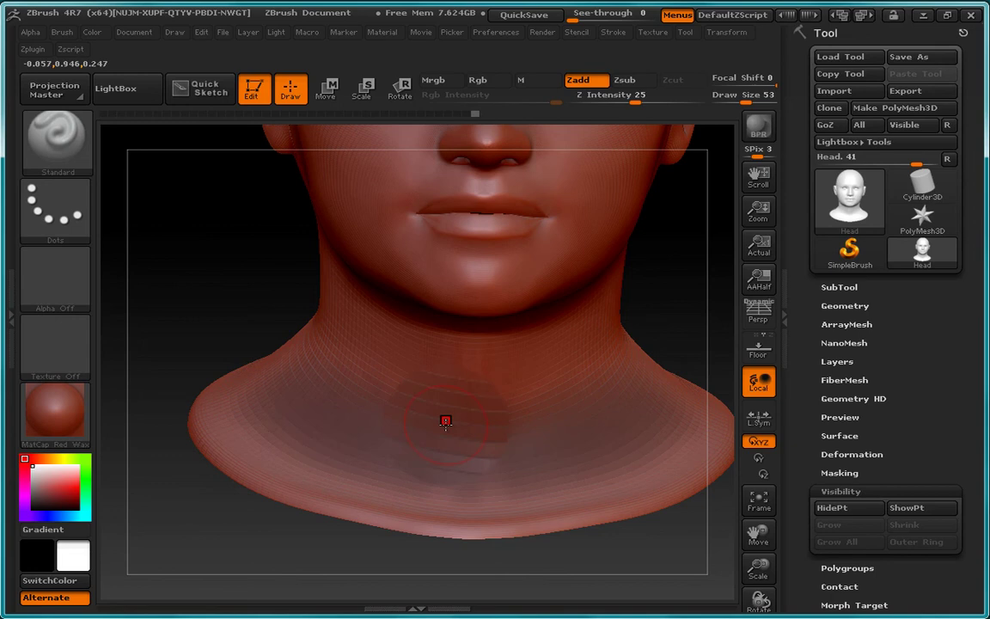
# Examine the softened mask around the shoulders from a distance and close up
pyautogui.moveTo(182, 333)
pyautogui.mouseDown()
pyautogui.moveTo(228, 350)
pyautogui.moveTo(175, 347)
pyautogui.moveTo(183, 347)
pyautogui.moveTo(184, 323)
pyautogui.mouseUp()
pyautogui.keyDown('ctrl'); pyautogui.moveTo(198, 311); pyautogui.dragTo(158, 207, button='right'); pyautogui.keyUp('ctrl')
pyautogui.moveTo(158, 207); pyautogui.dragTo(232, 413)
pyautogui.keyDown('alt'); pyautogui.moveTo(258, 464); pyautogui.dragTo(250, 385); pyautogui.keyUp('alt')
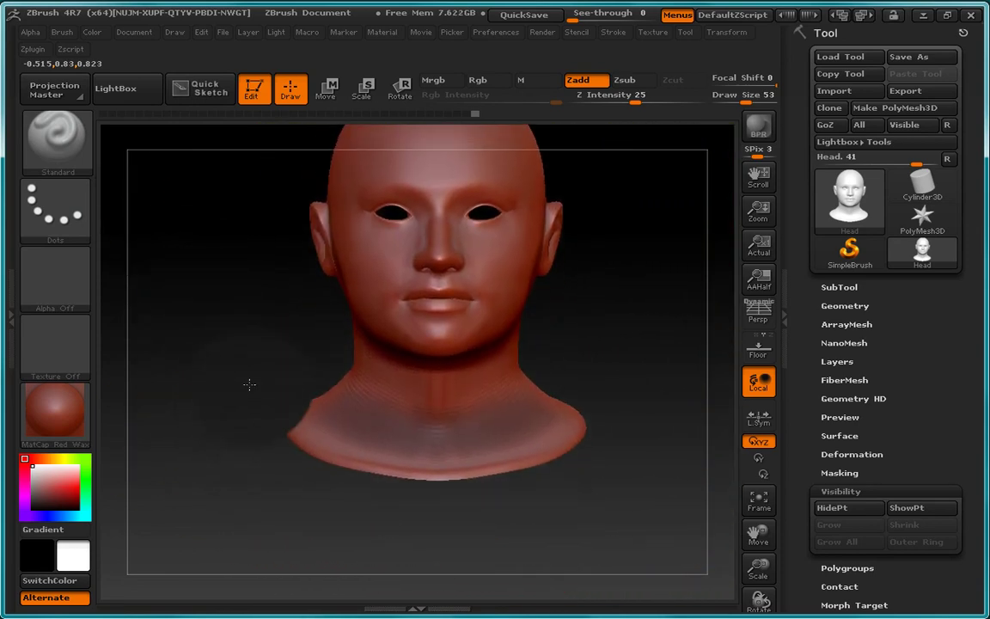
pyautogui.keyDown('ctrl'); pyautogui.moveTo(231, 352); pyautogui.dragTo(254, 477, button='right'); pyautogui.keyUp('ctrl')
pyautogui.moveTo(254, 476); pyautogui.dragTo(197, 288)
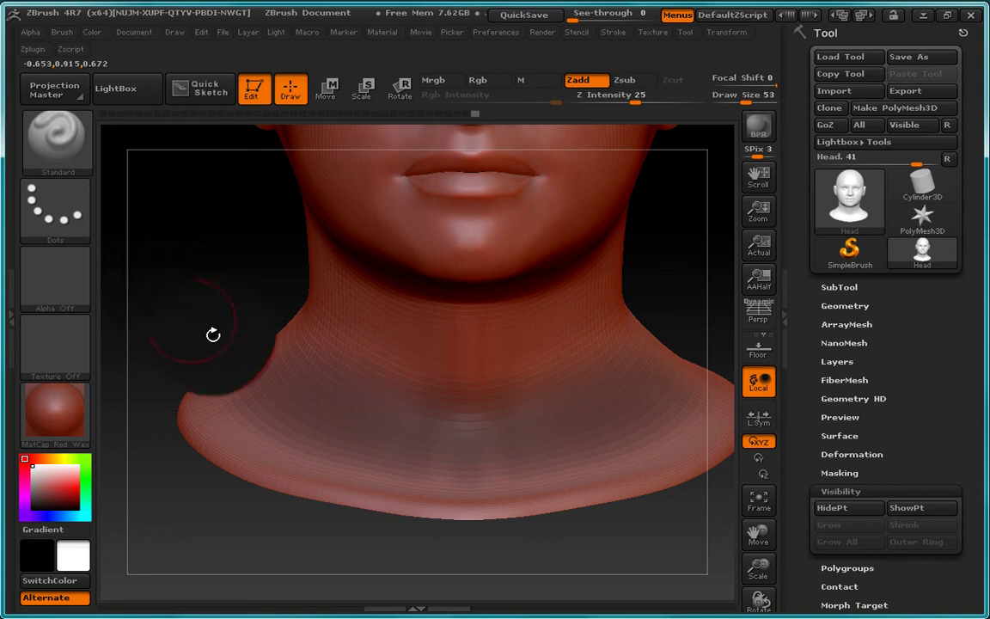
pyautogui.hotkey('ctrl', 'z')
pyautogui.hotkey('ctrl', 'z')
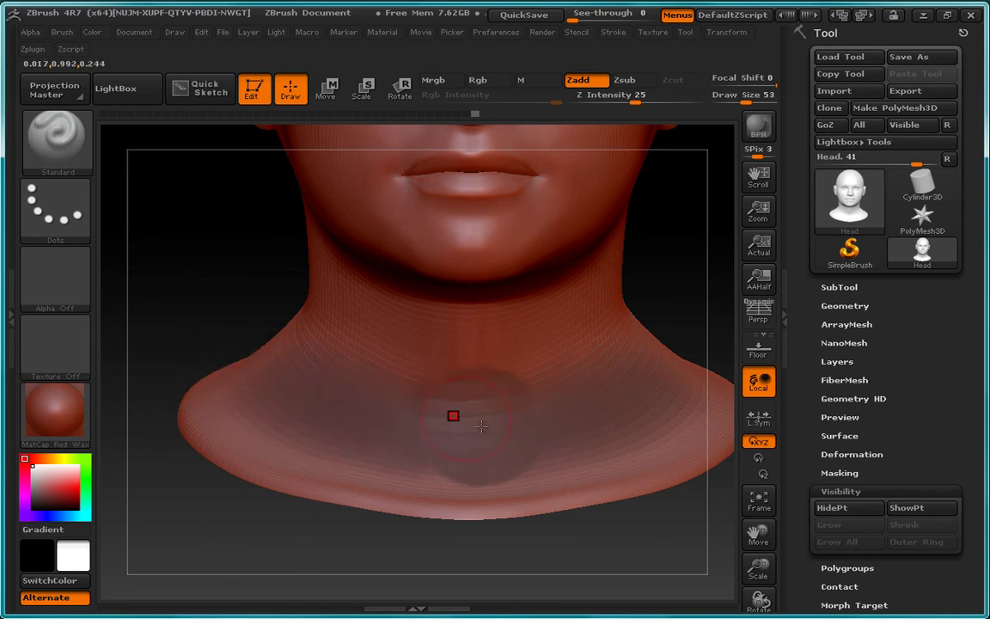
# Extend the mask over the rest of the shoulders and around the bust's outer base with the MaskPen
pyautogui.moveTo(220, 315)
pyautogui.keyDown('alt'); pyautogui.mouseDown()
pyautogui.moveTo(205, 290)
pyautogui.moveTo(228, 380)
pyautogui.moveTo(225, 372)
pyautogui.mouseUp(); pyautogui.keyUp('alt')
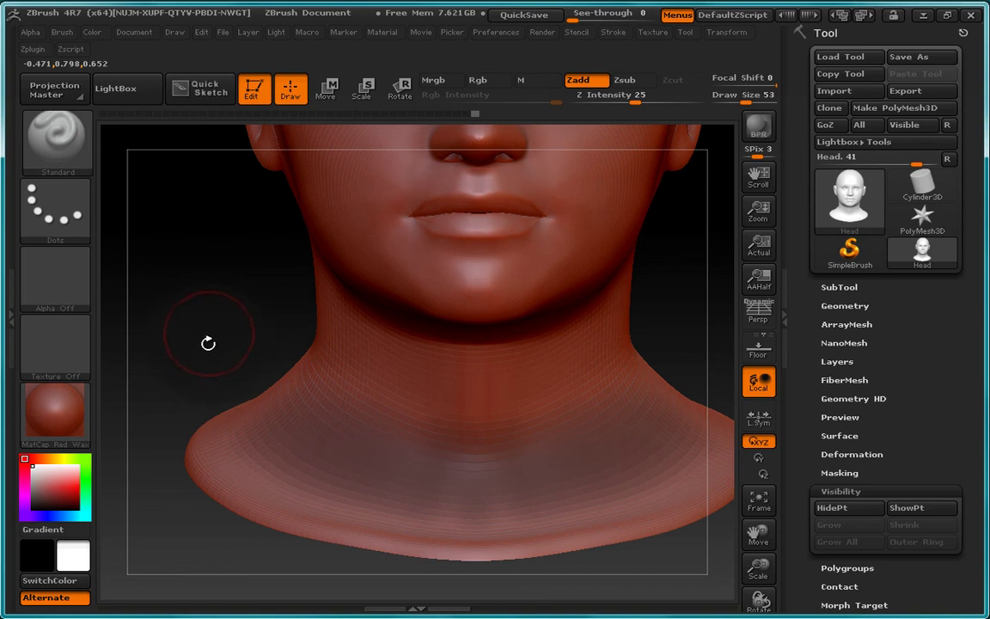
pyautogui.moveTo(208, 343)
pyautogui.mouseDown()
pyautogui.moveTo(199, 311)
pyautogui.moveTo(250, 302)
pyautogui.mouseUp()
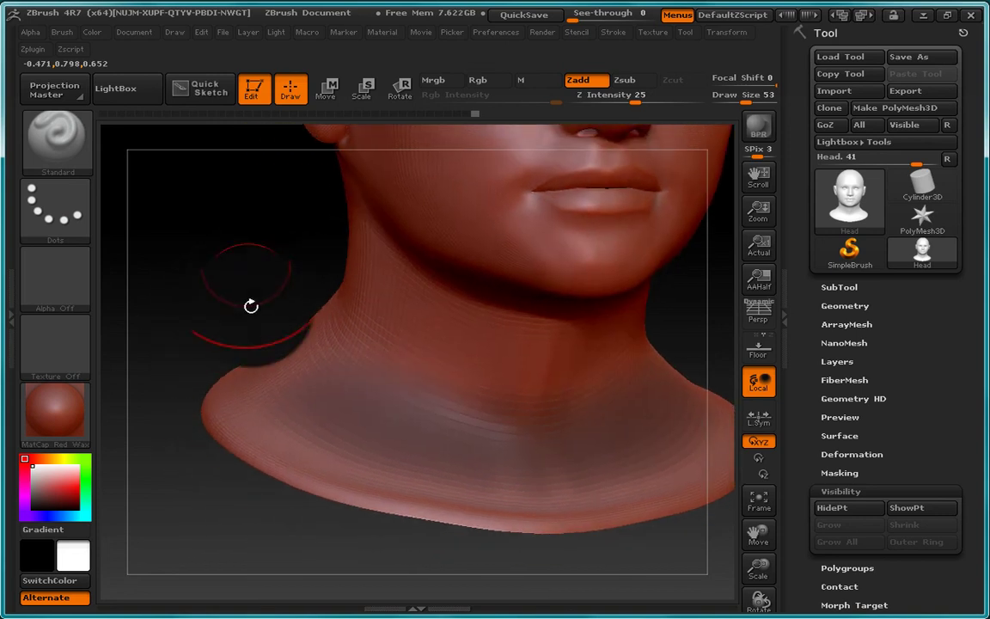
pyautogui.moveTo(282, 376)
pyautogui.keyDown('ctrl'); pyautogui.mouseDown()
pyautogui.moveTo(548, 469)
pyautogui.moveTo(298, 404)
pyautogui.moveTo(576, 451)
pyautogui.moveTo(323, 467)
pyautogui.moveTo(593, 522)
pyautogui.moveTo(250, 458)
pyautogui.moveTo(224, 399)
pyautogui.mouseUp(); pyautogui.keyUp('ctrl')
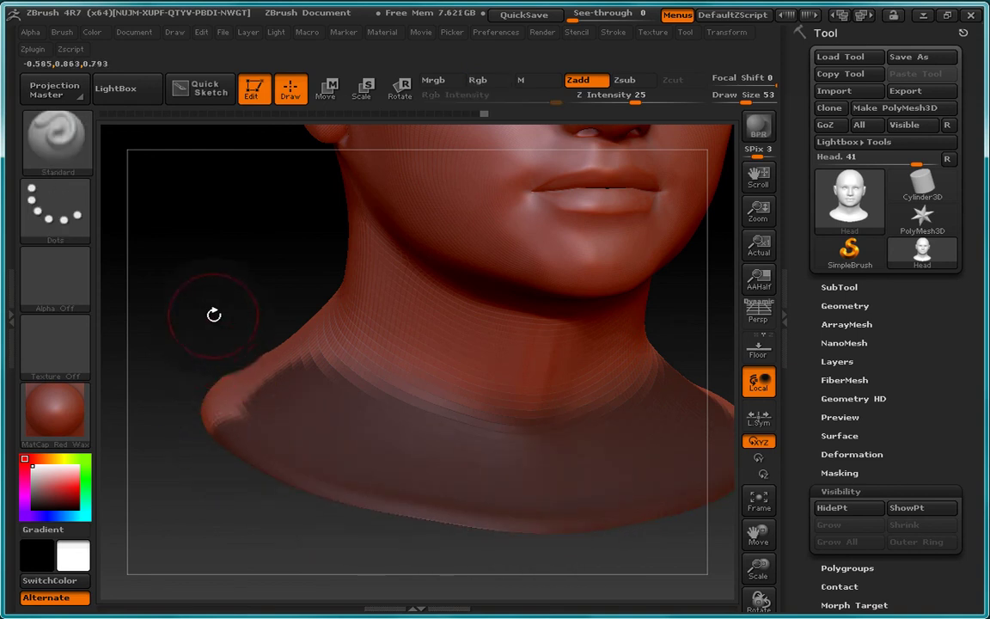
pyautogui.moveTo(214, 314); pyautogui.dragTo(327, 311)
pyautogui.moveTo(394, 398)
pyautogui.keyDown('ctrl'); pyautogui.mouseDown()
pyautogui.moveTo(274, 333)
pyautogui.moveTo(208, 250)
pyautogui.moveTo(379, 449)
pyautogui.moveTo(181, 291)
pyautogui.moveTo(158, 235)
pyautogui.mouseUp(); pyautogui.keyUp('ctrl')
pyautogui.moveTo(211, 238)
pyautogui.mouseDown()
pyautogui.moveTo(287, 285)
pyautogui.moveTo(296, 354)
pyautogui.mouseUp()
pyautogui.keyDown('ctrl'); pyautogui.moveTo(294, 289); pyautogui.dragTo(446, 468); pyautogui.keyUp('ctrl')
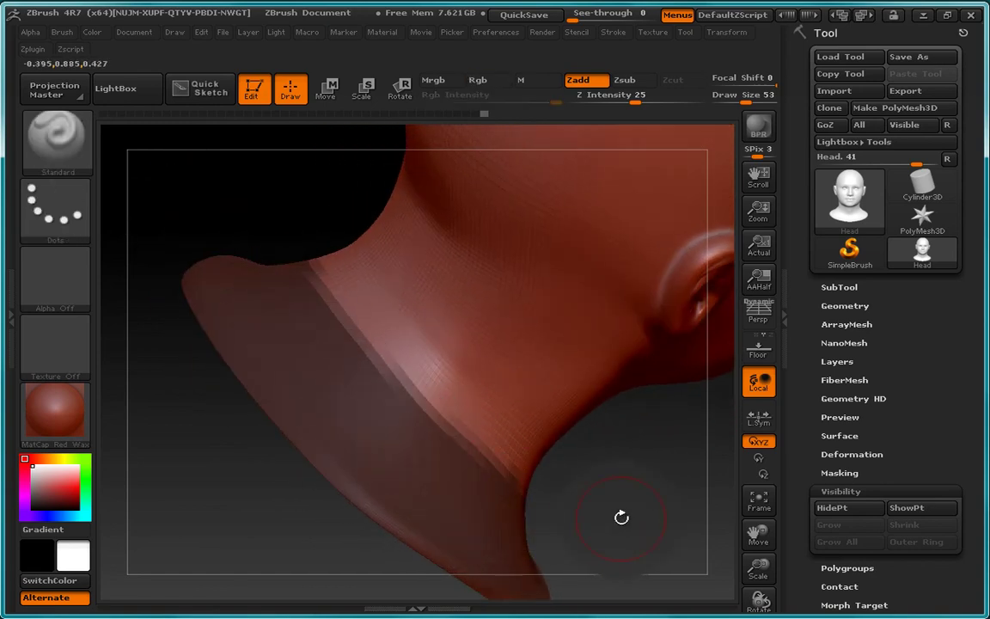
# Blur the extended shoulder mask to soften its border with the neck
pyautogui.keyDown('ctrl'); pyautogui.click(414, 428); pyautogui.keyUp('ctrl')
pyautogui.keyDown('ctrl'); pyautogui.click(413, 428); pyautogui.keyUp('ctrl')
pyautogui.moveTo(600, 525); pyautogui.dragTo(467, 483)
pyautogui.moveTo(286, 304); pyautogui.dragTo(224, 267)
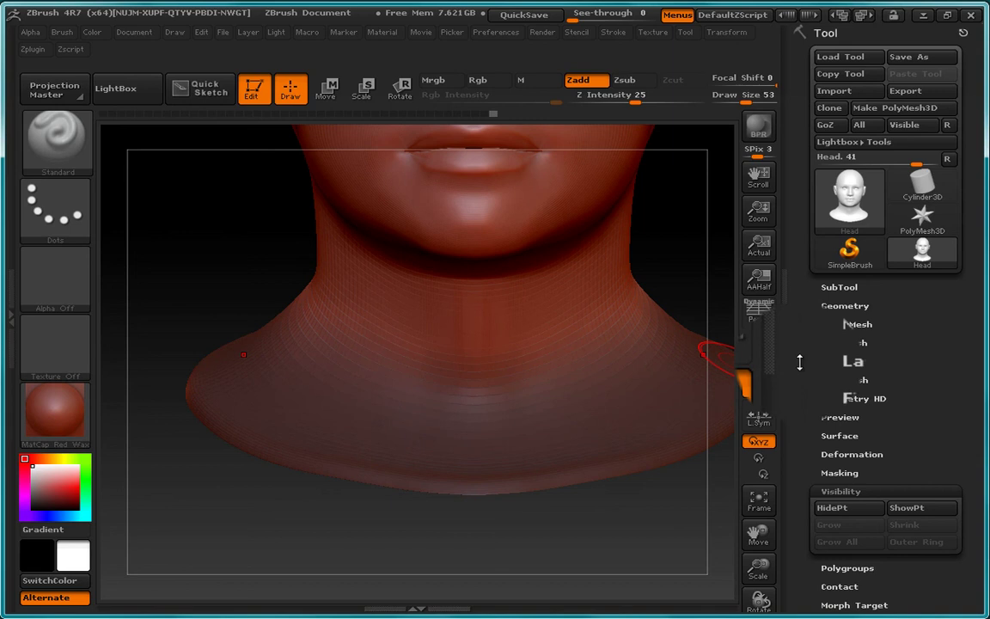
# Open the Masking options for the head
pyautogui.scroll(-3, 843, 331)
pyautogui.scroll(-3, 860, 352)
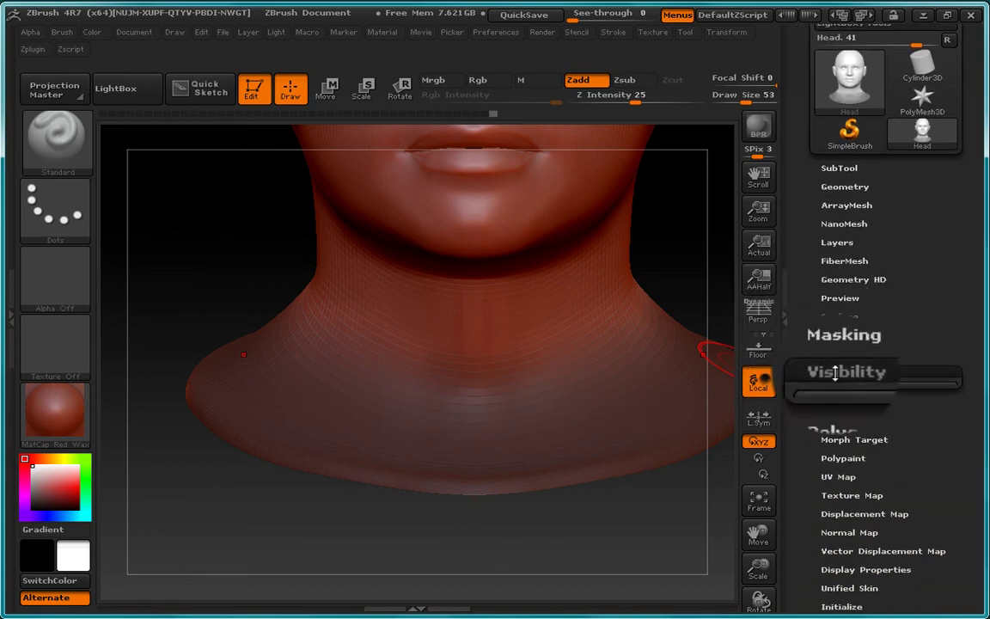
pyautogui.scroll(-3, 883, 372)
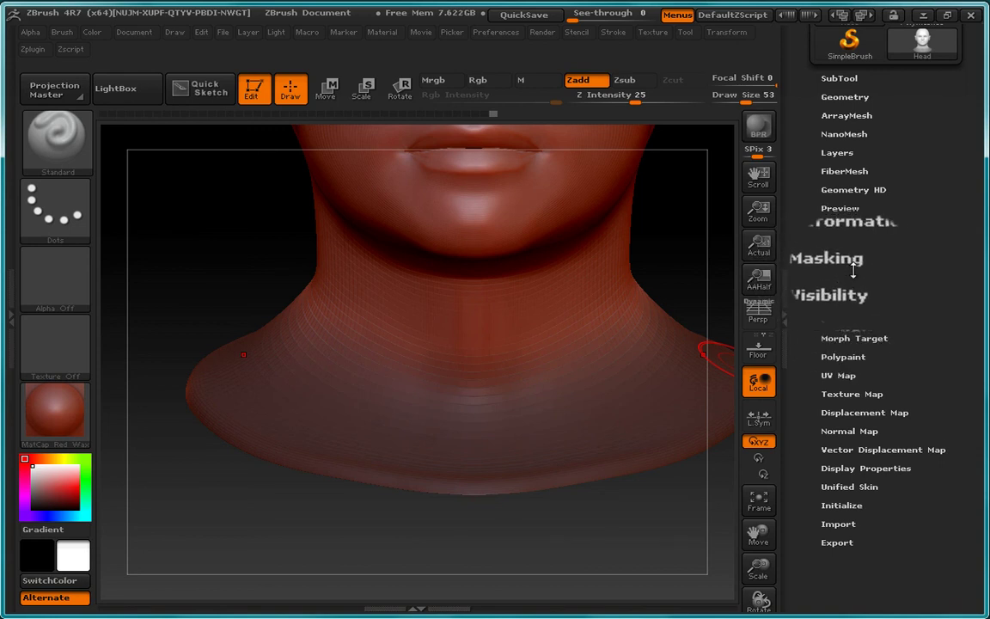
pyautogui.click(838, 262)
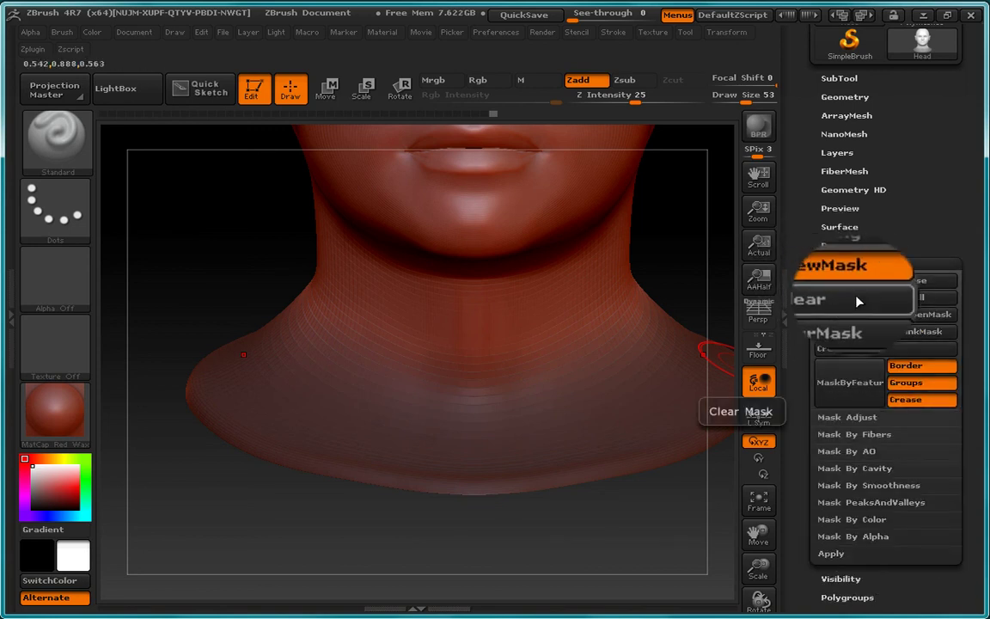
# Invert the head's mask and invert it back, and switch the mask display off and on again
pyautogui.click(935, 291)
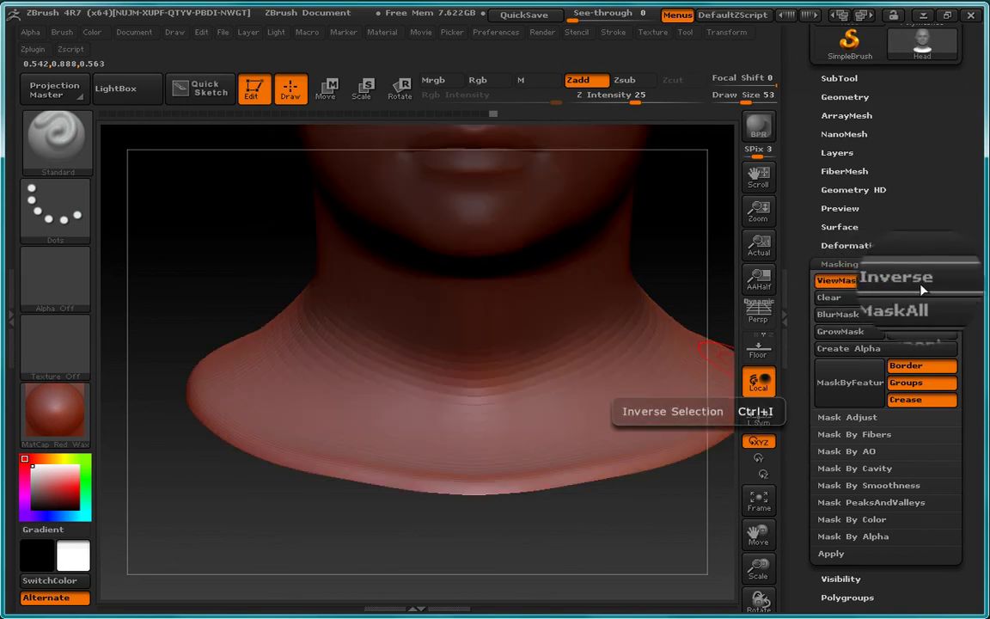
pyautogui.click(903, 290)
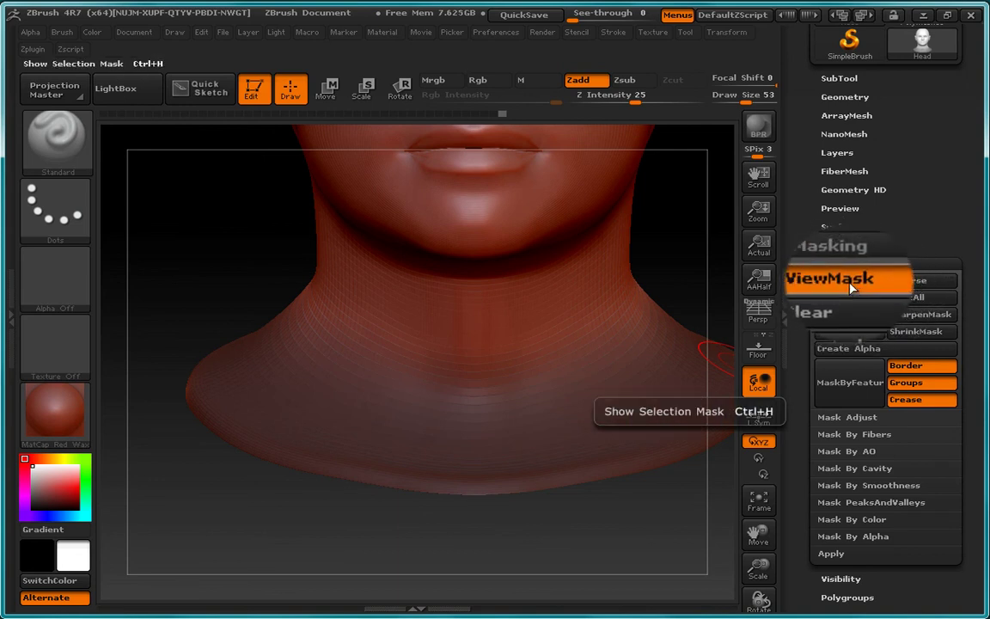
pyautogui.click(851, 289)
pyautogui.click(851, 289)
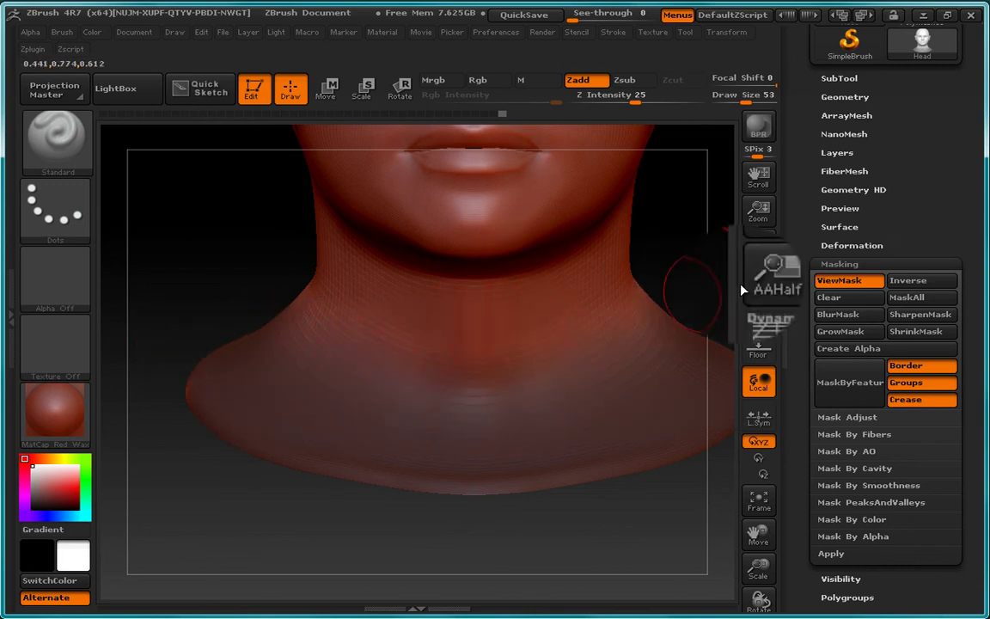
# Hide the unmasked part of the head with the Visibility options and show all points again
pyautogui.click(840, 265)
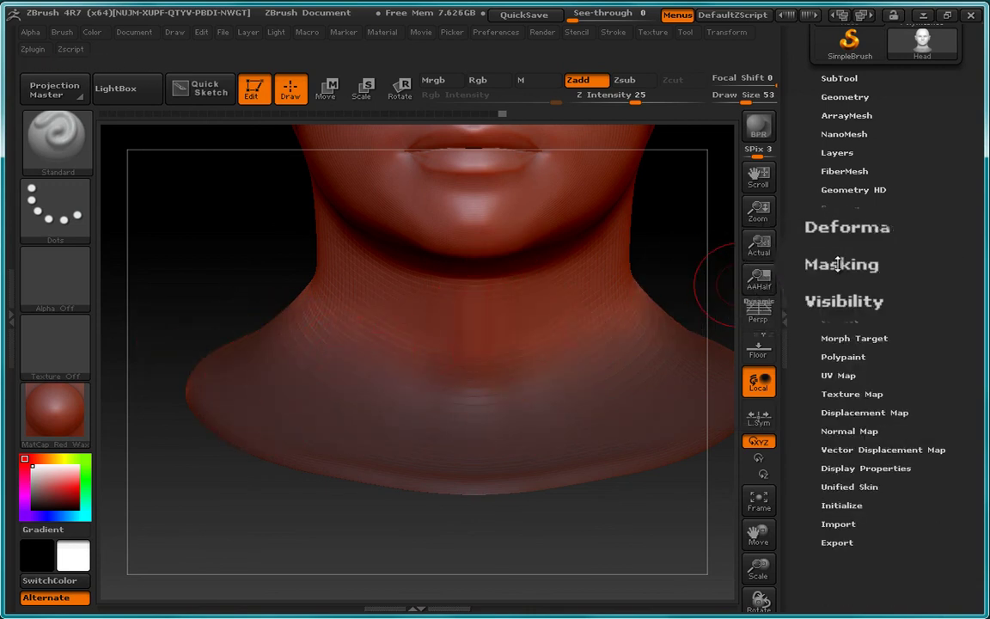
pyautogui.click(847, 282)
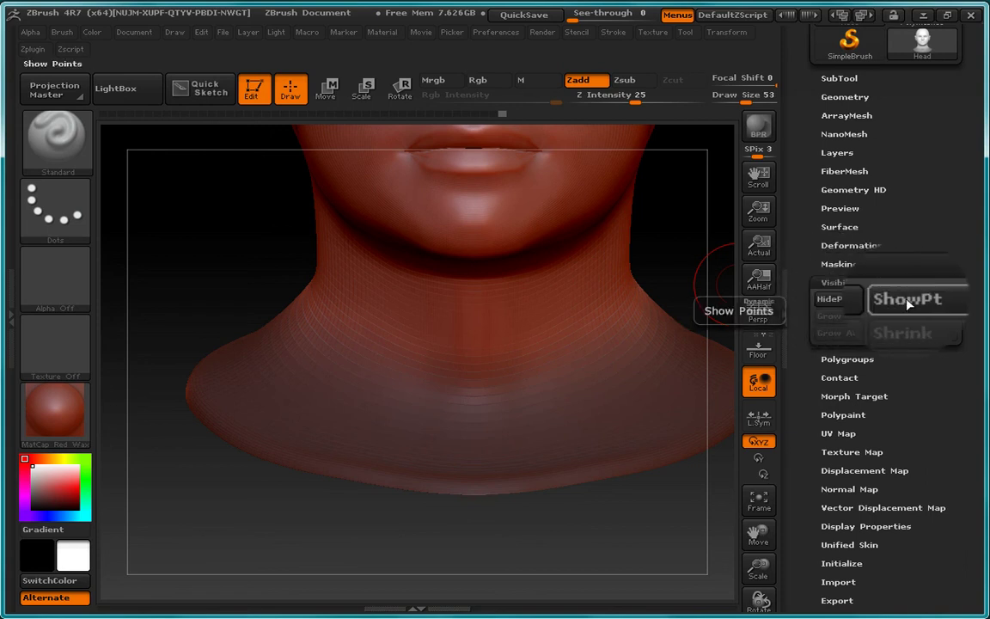
pyautogui.click(827, 308)
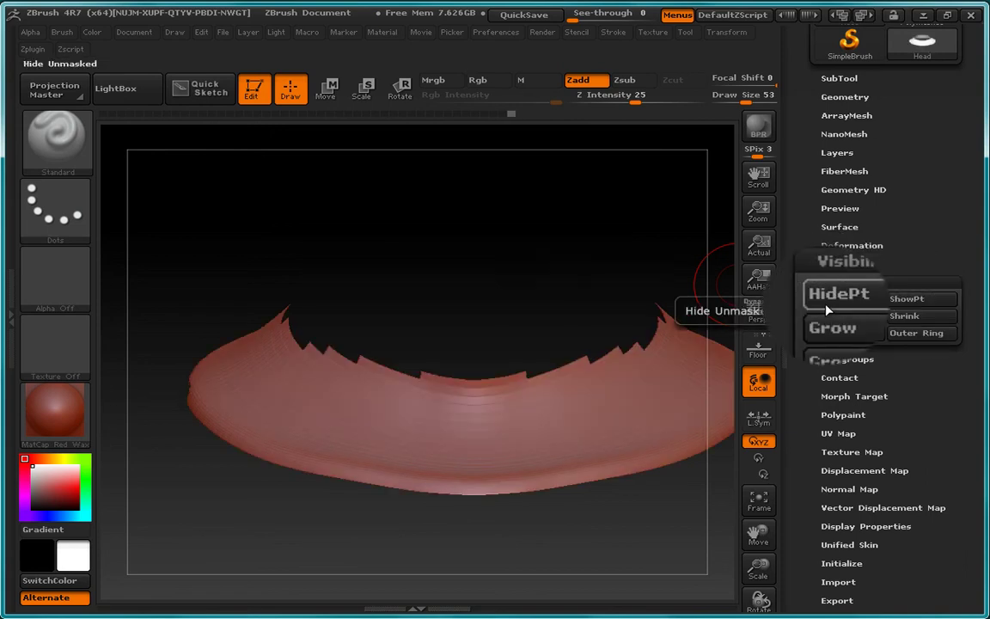
pyautogui.click(903, 308)
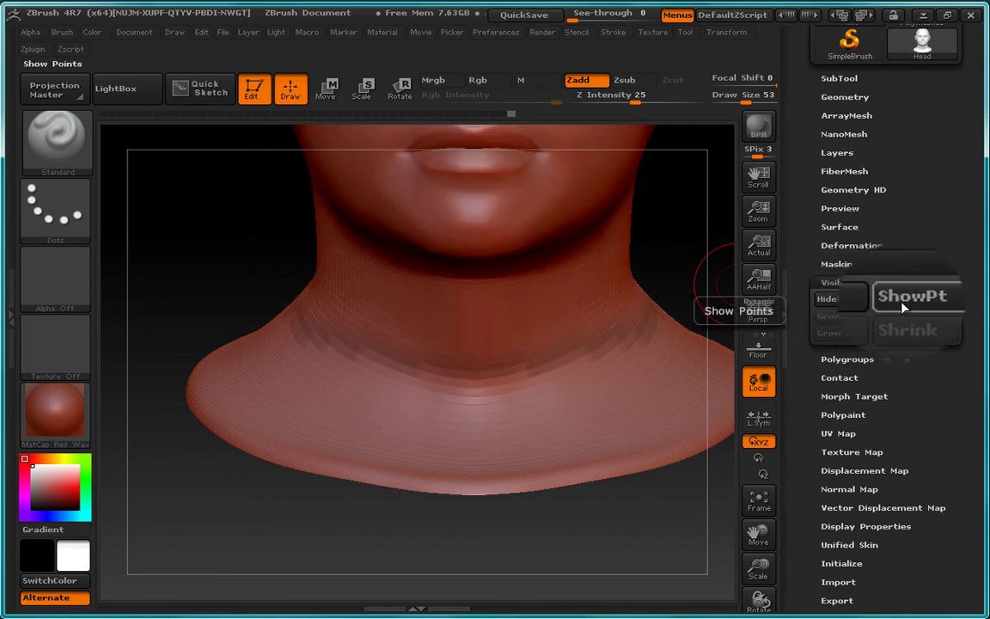
# Paint a mask over the shoulders and the bust's base from front to back with the MaskPen
pyautogui.press('ctrl')
pyautogui.moveTo(281, 340)
pyautogui.keyDown('ctrl'); pyautogui.mouseDown()
pyautogui.moveTo(602, 395)
pyautogui.moveTo(413, 435)
pyautogui.moveTo(173, 409)
pyautogui.mouseUp(); pyautogui.keyUp('ctrl')
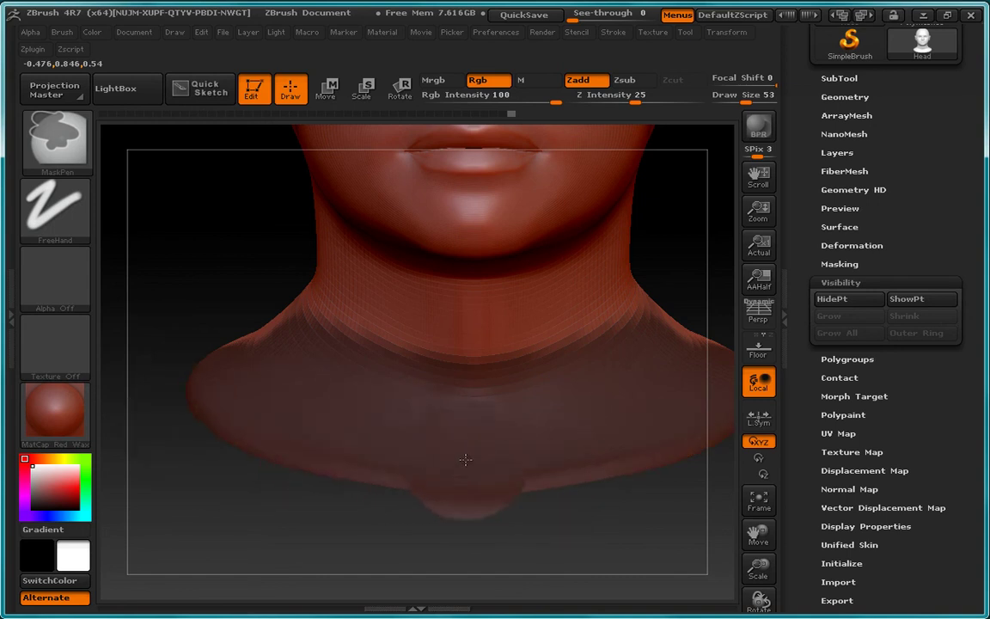
pyautogui.keyDown('ctrl'); pyautogui.moveTo(275, 349); pyautogui.dragTo(228, 301); pyautogui.keyUp('ctrl')
pyautogui.moveTo(168, 283); pyautogui.dragTo(336, 292)
pyautogui.keyDown('ctrl'); pyautogui.moveTo(245, 327); pyautogui.dragTo(148, 249); pyautogui.keyUp('ctrl')
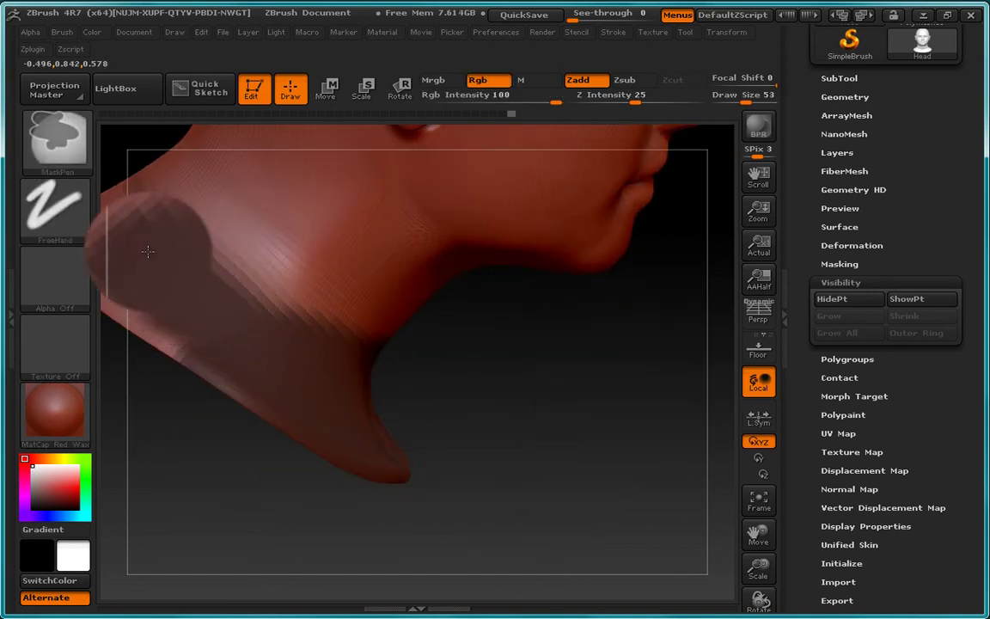
pyautogui.moveTo(567, 422)
pyautogui.mouseDown()
pyautogui.moveTo(610, 459)
pyautogui.moveTo(740, 499)
pyautogui.mouseUp()
pyautogui.moveTo(331, 344)
pyautogui.keyDown('ctrl'); pyautogui.mouseDown()
pyautogui.moveTo(387, 398)
pyautogui.moveTo(357, 415)
pyautogui.moveTo(322, 404)
pyautogui.mouseUp(); pyautogui.keyUp('ctrl')
pyautogui.moveTo(253, 457); pyautogui.dragTo(331, 533)
pyautogui.moveTo(199, 402); pyautogui.dragTo(230, 442)
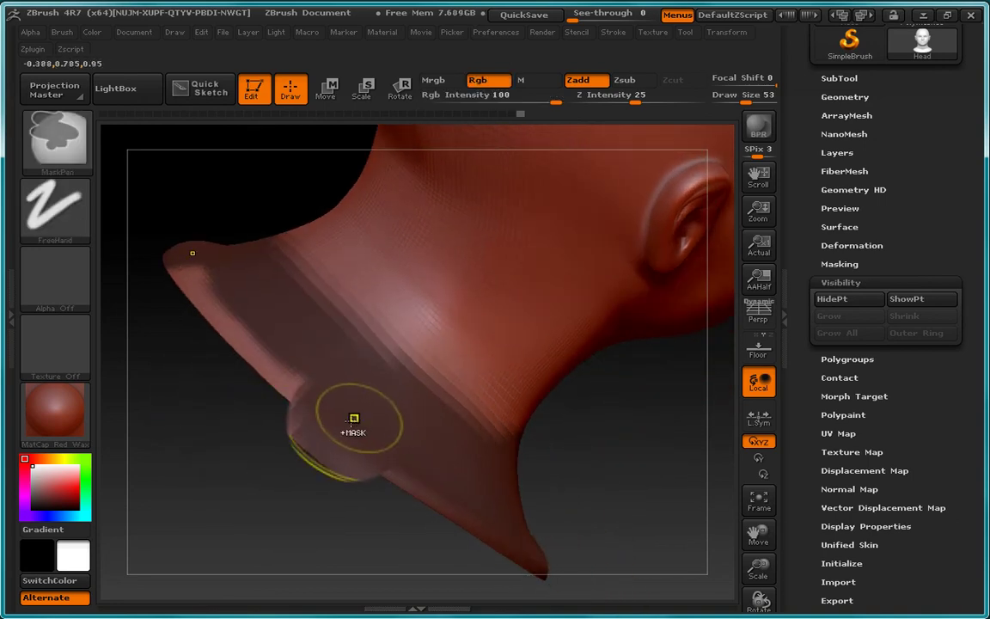
pyautogui.keyDown('ctrl'); pyautogui.moveTo(353, 418); pyautogui.dragTo(185, 297); pyautogui.keyUp('ctrl')
pyautogui.moveTo(402, 479); pyautogui.dragTo(203, 474)
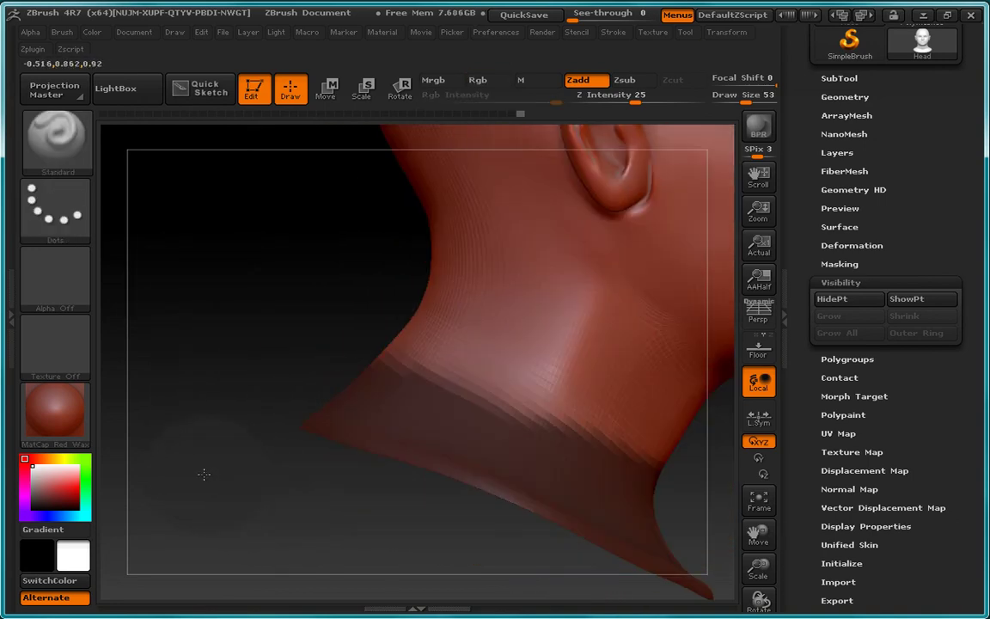
# Blur the border of the shoulder mask and invert the mask so it covers the head and neck
pyautogui.keyDown('ctrl'); pyautogui.click(447, 403); pyautogui.keyUp('ctrl')
pyautogui.moveTo(314, 370); pyautogui.dragTo(173, 359)
pyautogui.keyDown('ctrl'); pyautogui.click(194, 276); pyautogui.keyUp('ctrl')
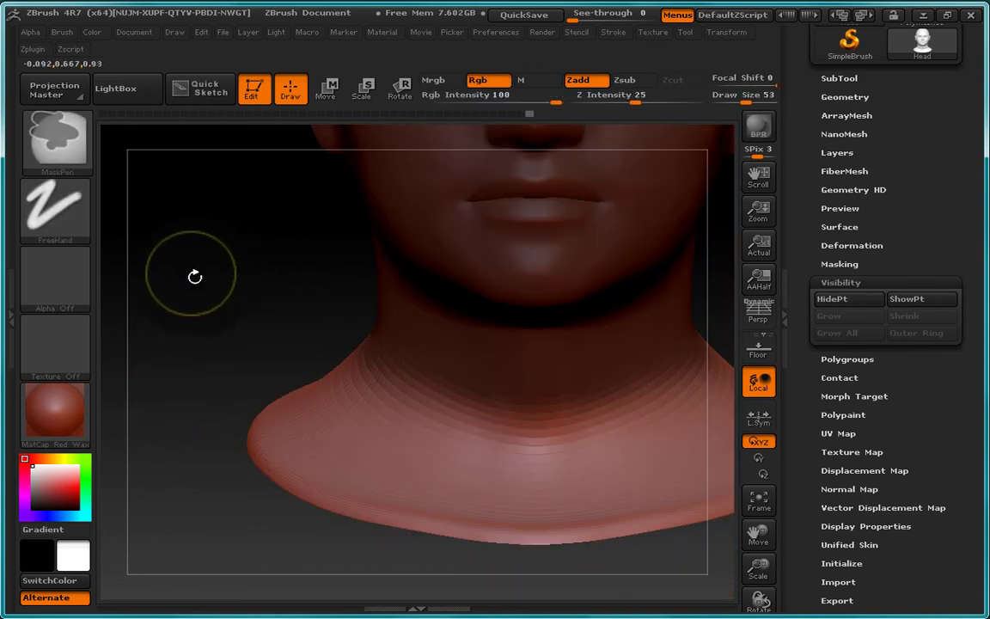
# Hide the unmasked shoulders, view the whole remaining head, and show all points again
pyautogui.click(847, 304)
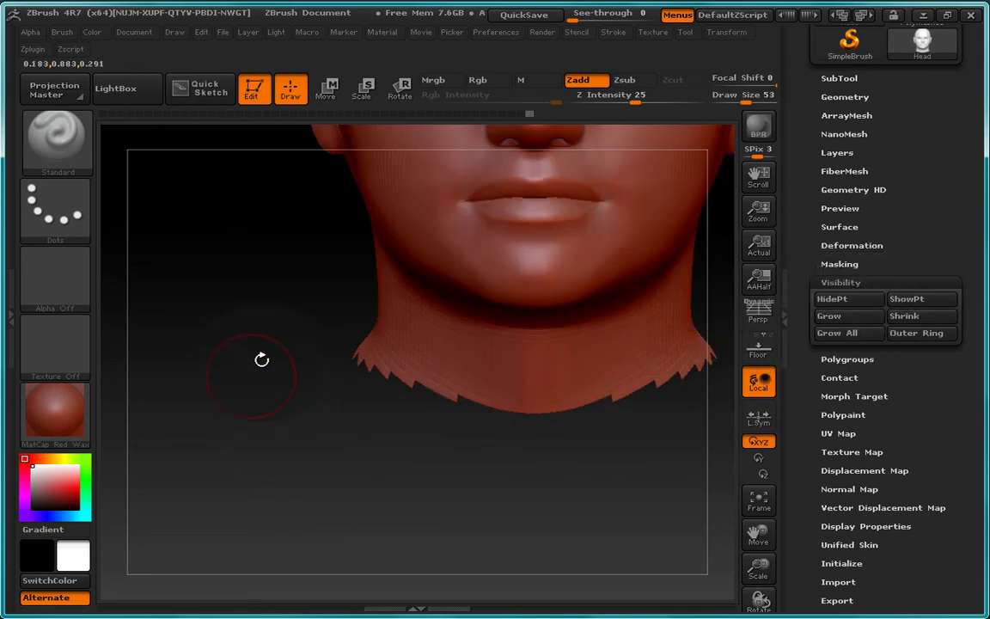
pyautogui.moveTo(274, 327)
pyautogui.mouseDown()
pyautogui.moveTo(208, 360)
pyautogui.moveTo(205, 415)
pyautogui.moveTo(259, 420)
pyautogui.moveTo(182, 302)
pyautogui.moveTo(256, 396)
pyautogui.moveTo(229, 345)
pyautogui.moveTo(259, 415)
pyautogui.moveTo(289, 422)
pyautogui.moveTo(205, 402)
pyautogui.moveTo(221, 410)
pyautogui.moveTo(206, 407)
pyautogui.moveTo(307, 323)
pyautogui.moveTo(239, 404)
pyautogui.moveTo(248, 460)
pyautogui.moveTo(210, 399)
pyautogui.moveTo(325, 400)
pyautogui.mouseUp()
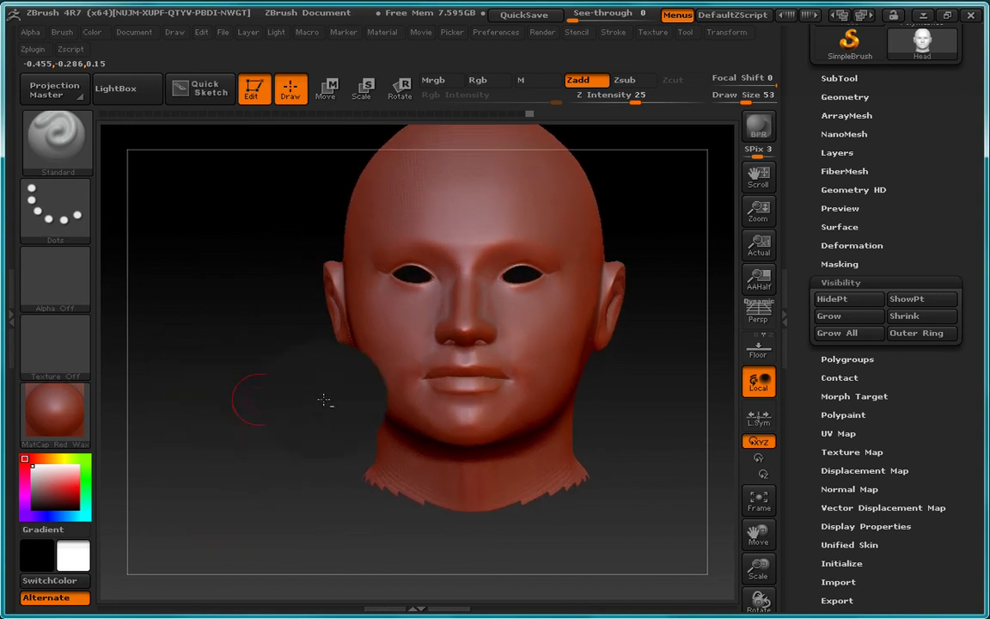
pyautogui.click(906, 298)
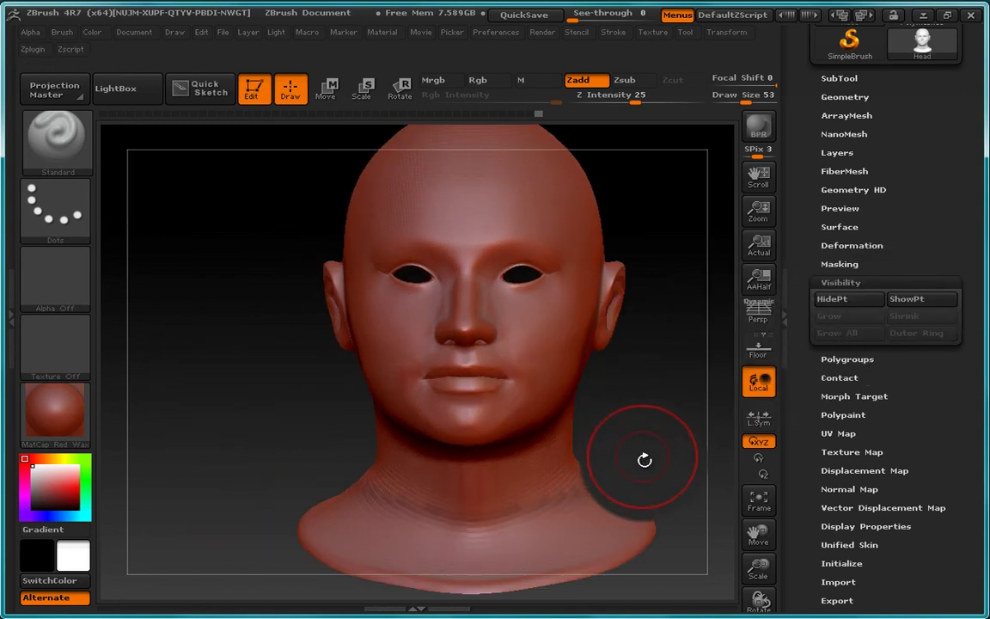
# Repaint the mask over the shoulders and base all around the bust with the MaskPen, and blur it
pyautogui.keyDown('alt'); pyautogui.moveTo(645, 460); pyautogui.dragTo(585, 373); pyautogui.keyUp('alt')
pyautogui.moveTo(546, 406)
pyautogui.keyDown('ctrl'); pyautogui.mouseDown()
pyautogui.moveTo(496, 435)
pyautogui.moveTo(446, 507)
pyautogui.mouseUp(); pyautogui.keyUp('ctrl')
pyautogui.keyDown('ctrl'); pyautogui.moveTo(316, 477); pyautogui.dragTo(292, 460); pyautogui.keyUp('ctrl')
pyautogui.moveTo(212, 378); pyautogui.dragTo(344, 413)
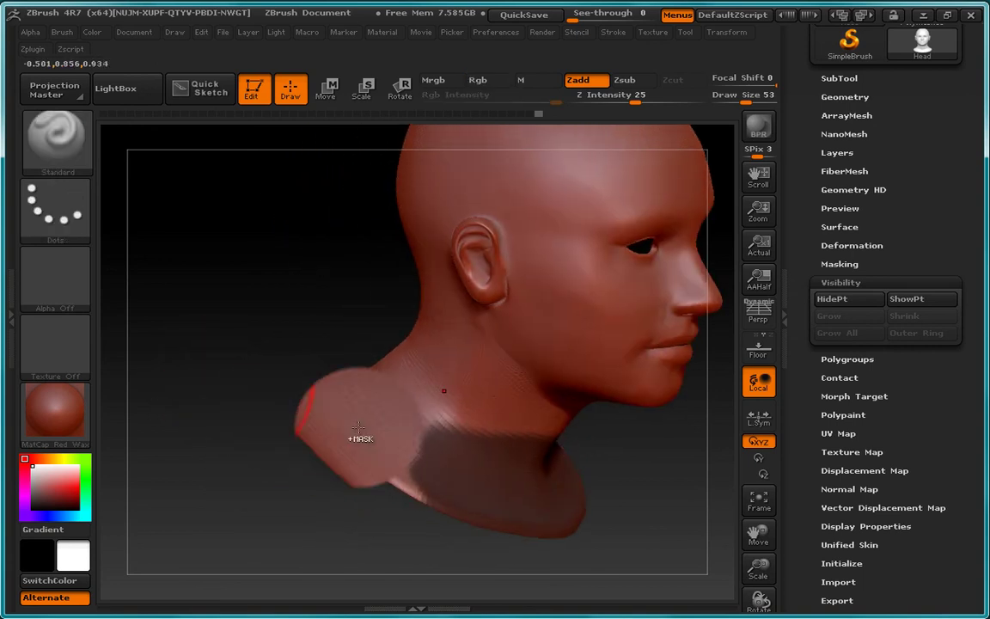
pyautogui.moveTo(344, 373)
pyautogui.keyDown('ctrl'); pyautogui.mouseDown()
pyautogui.moveTo(404, 422)
pyautogui.moveTo(337, 368)
pyautogui.mouseUp(); pyautogui.keyUp('ctrl')
pyautogui.moveTo(337, 368)
pyautogui.keyDown('ctrl'); pyautogui.mouseDown()
pyautogui.moveTo(365, 421)
pyautogui.moveTo(307, 422)
pyautogui.moveTo(301, 382)
pyautogui.mouseUp(); pyautogui.keyUp('ctrl')
pyautogui.moveTo(203, 380); pyautogui.dragTo(292, 368)
pyautogui.moveTo(333, 396)
pyautogui.keyDown('ctrl'); pyautogui.mouseDown()
pyautogui.moveTo(415, 484)
pyautogui.moveTo(285, 345)
pyautogui.moveTo(310, 345)
pyautogui.moveTo(408, 430)
pyautogui.moveTo(285, 342)
pyautogui.moveTo(391, 448)
pyautogui.mouseUp(); pyautogui.keyUp('ctrl')
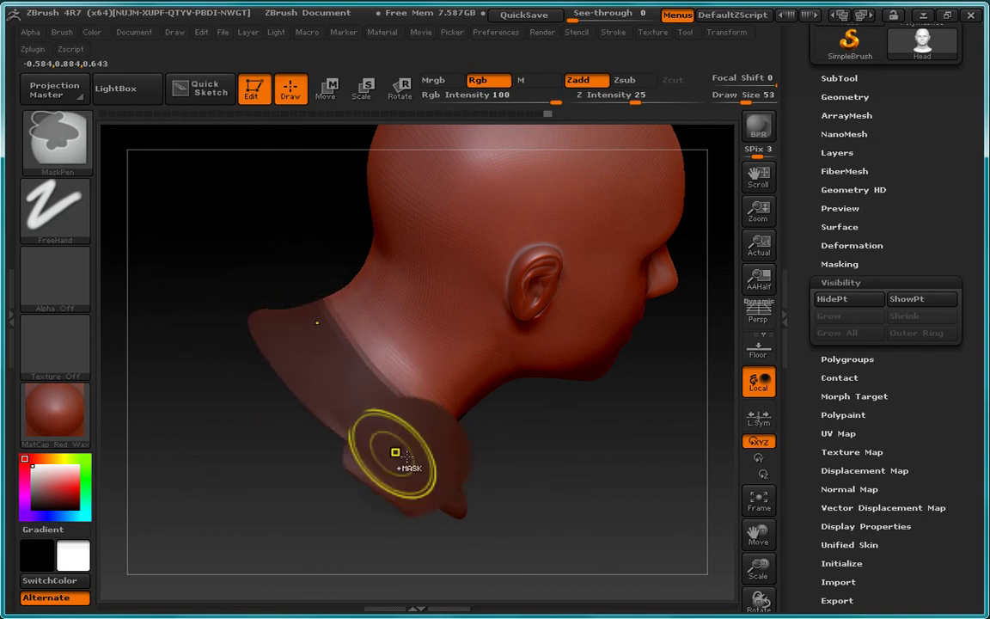
pyautogui.moveTo(649, 440)
pyautogui.mouseDown()
pyautogui.moveTo(573, 449)
pyautogui.moveTo(581, 457)
pyautogui.mouseUp()
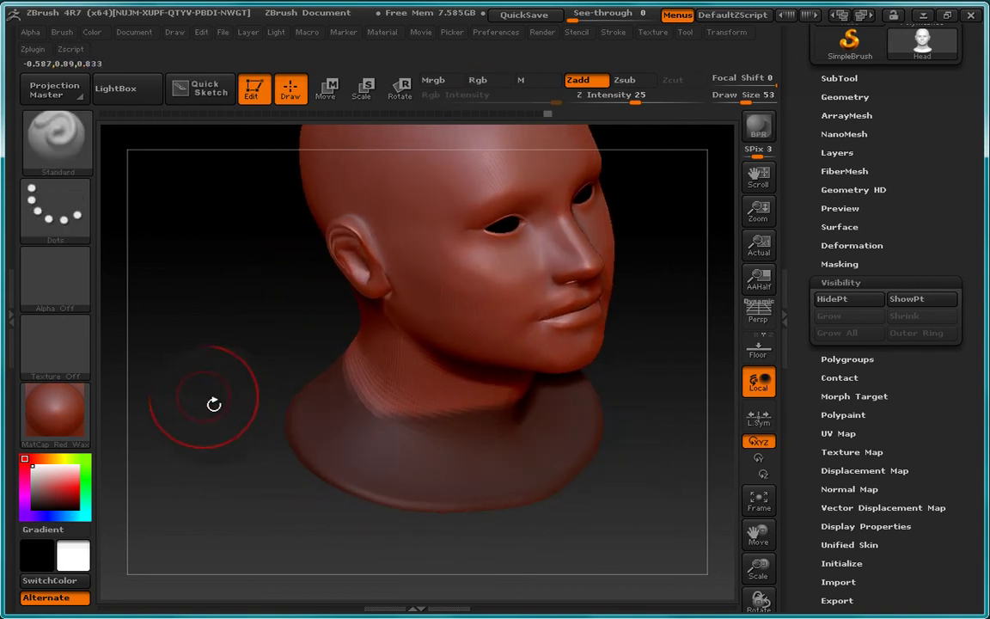
pyautogui.keyDown('shift'); pyautogui.moveTo(214, 404); pyautogui.dragTo(207, 382); pyautogui.keyUp('shift')
pyautogui.keyDown('ctrl'); pyautogui.click(403, 478); pyautogui.keyUp('ctrl')
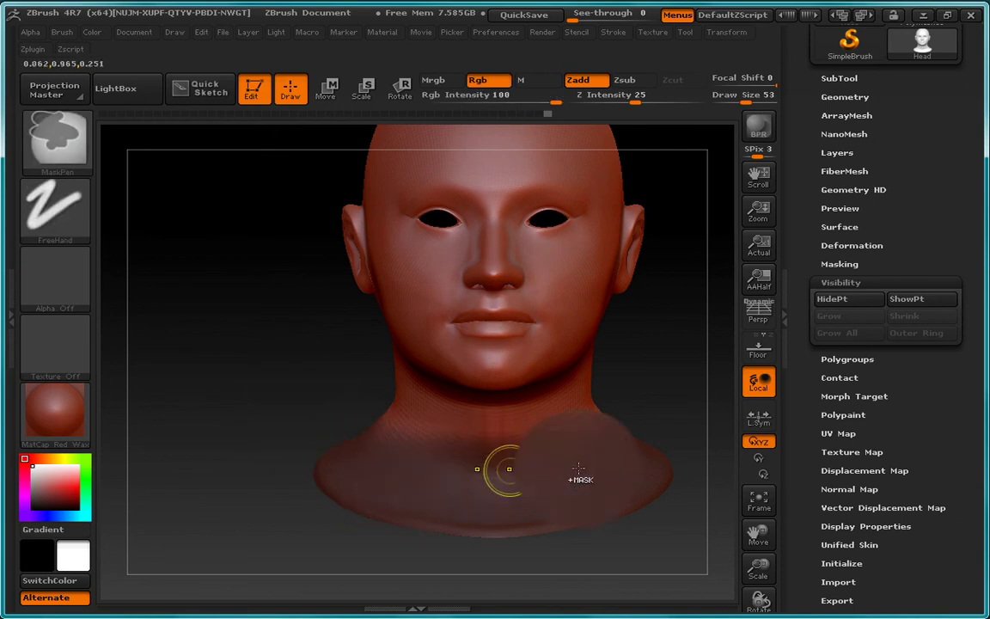
# Set the head's subdivision level (SDiv) to 1 and locate the Del Hidden command among the Modify Topology options
pyautogui.click(835, 281)
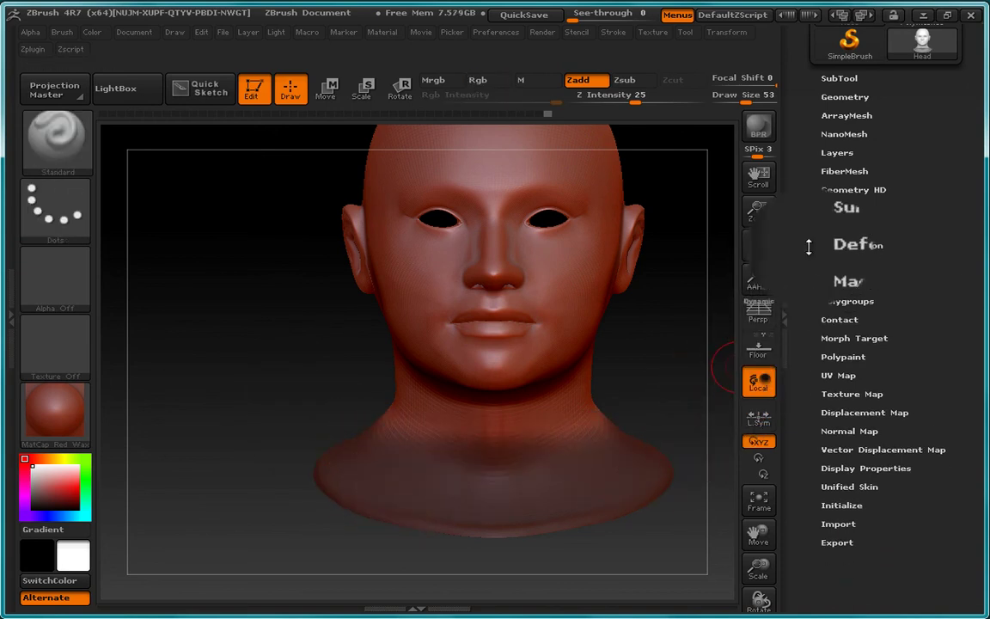
pyautogui.moveTo(800, 249); pyautogui.dragTo(799, 363)
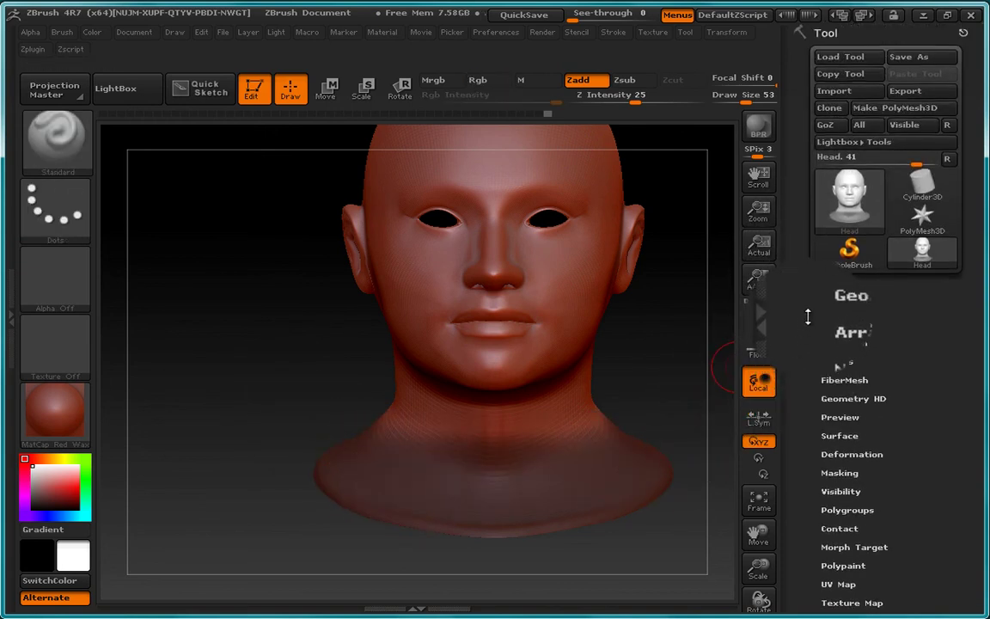
pyautogui.click(858, 306)
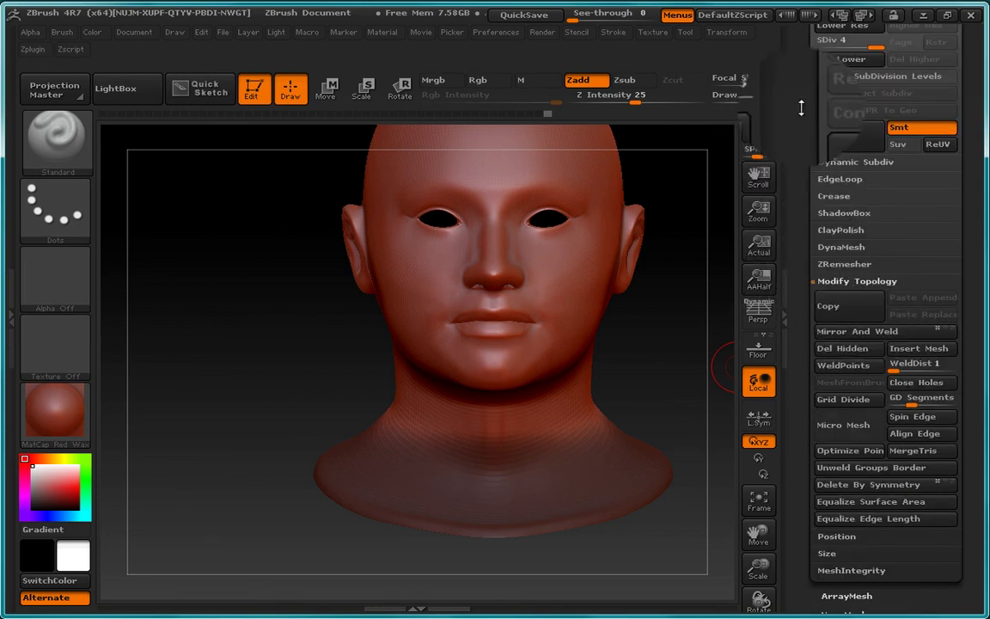
pyautogui.moveTo(801, 107); pyautogui.dragTo(800, 217)
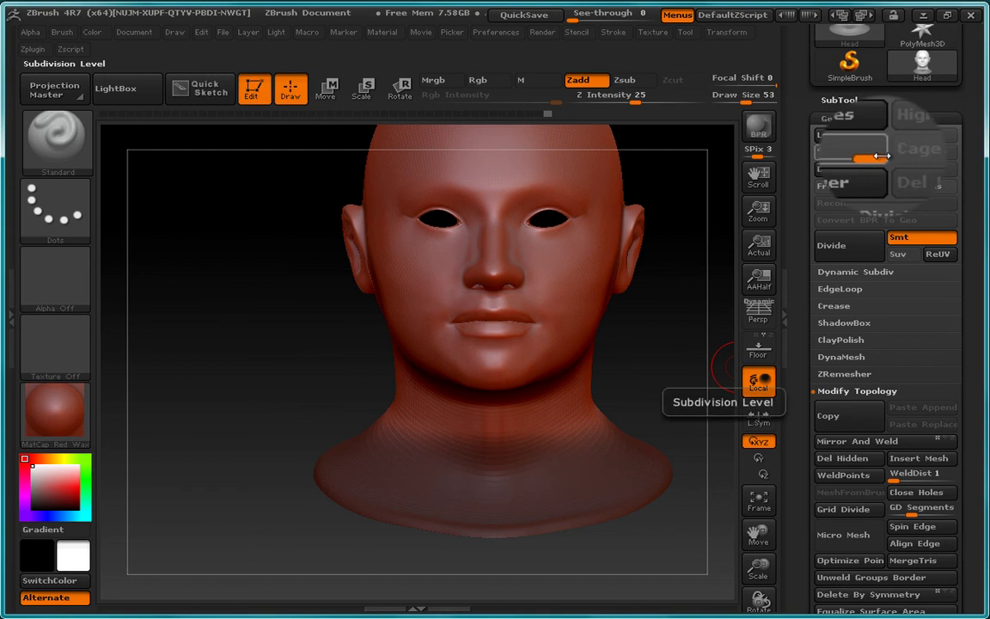
pyautogui.moveTo(877, 155); pyautogui.dragTo(823, 155)
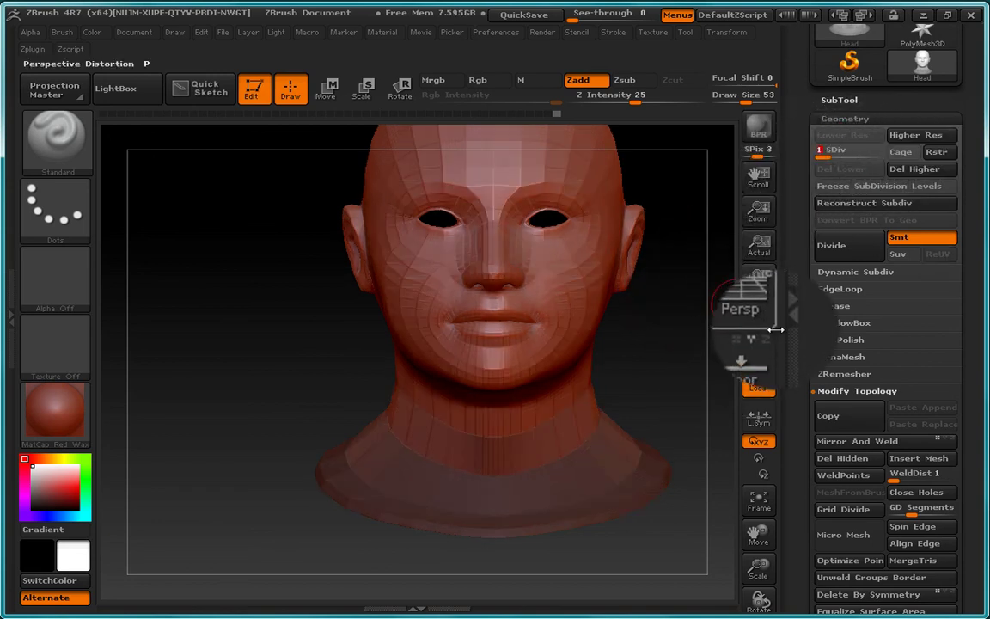
pyautogui.moveTo(804, 360); pyautogui.dragTo(786, 340)
pyautogui.moveTo(792, 179)
pyautogui.mouseDown()
pyautogui.moveTo(800, 215)
pyautogui.moveTo(856, 281)
pyautogui.mouseUp()
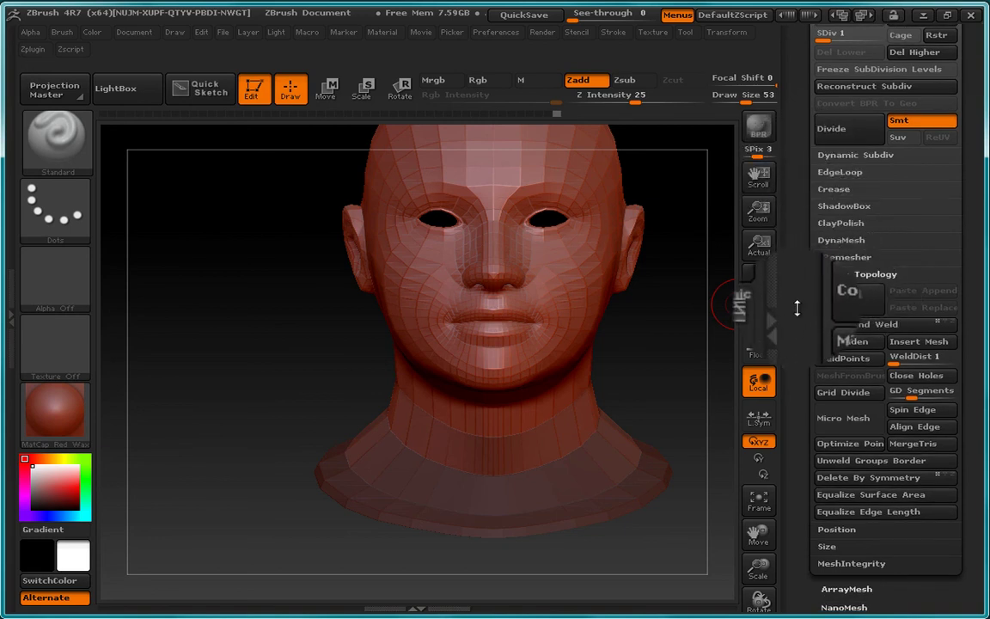
pyautogui.moveTo(798, 309); pyautogui.dragTo(798, 250)
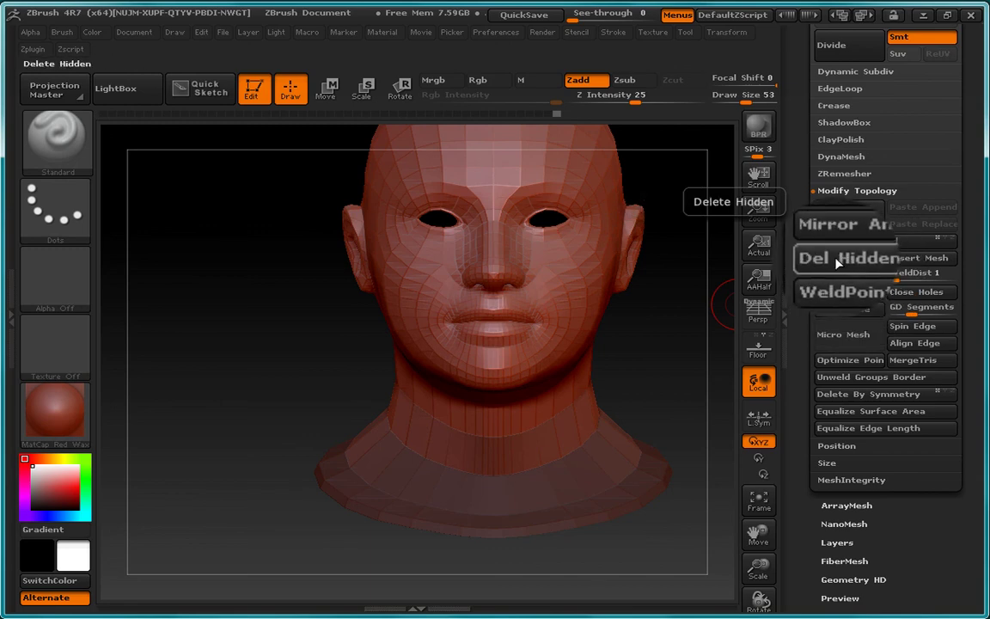
# Invert the mask so it covers the head and neck, and hide the unmasked shoulders and base
pyautogui.moveTo(797, 376); pyautogui.dragTo(778, 234)
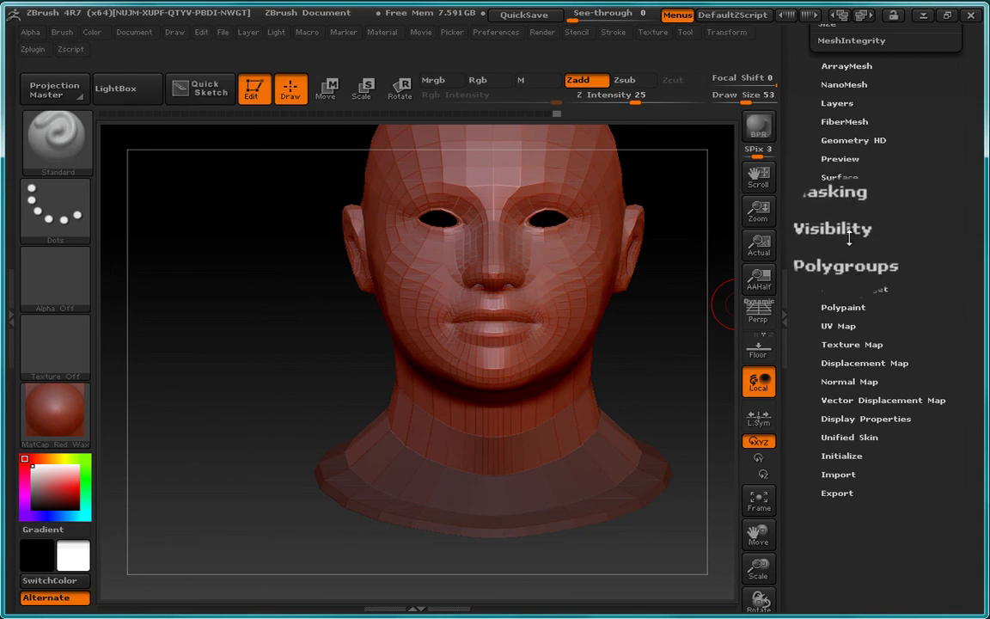
pyautogui.click(849, 238)
pyautogui.moveTo(927, 184); pyautogui.dragTo(929, 269)
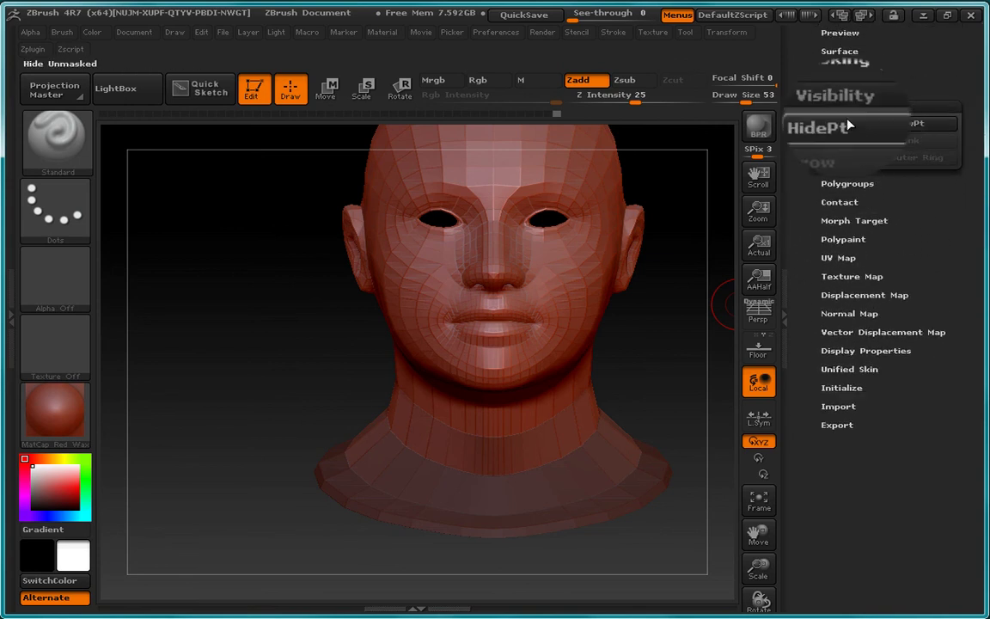
pyautogui.click(847, 125)
pyautogui.click(909, 124)
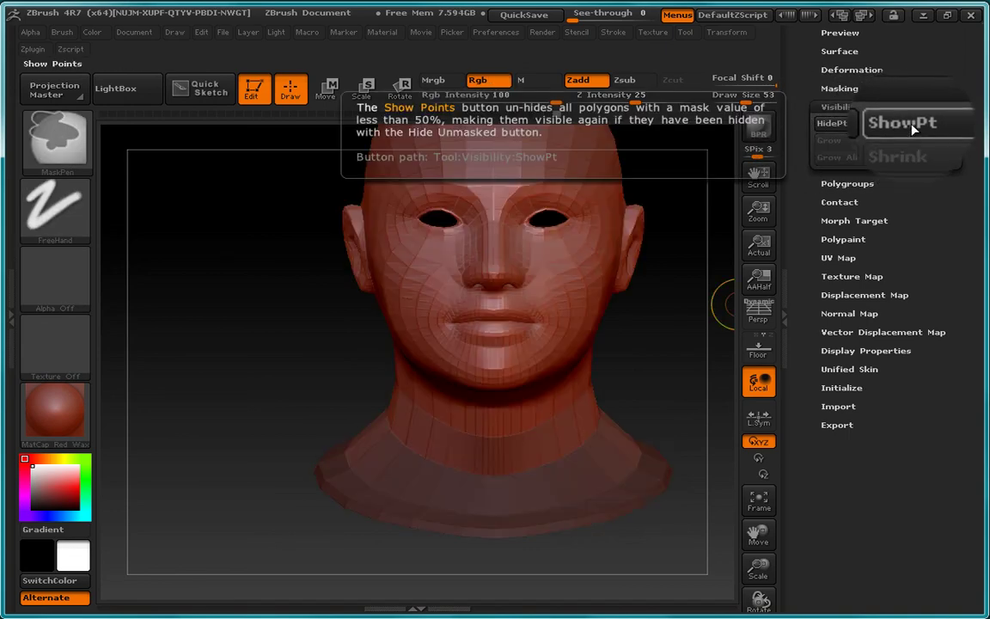
pyautogui.press('ctrl')
pyautogui.keyDown('ctrl'); pyautogui.click(693, 321); pyautogui.keyUp('ctrl')
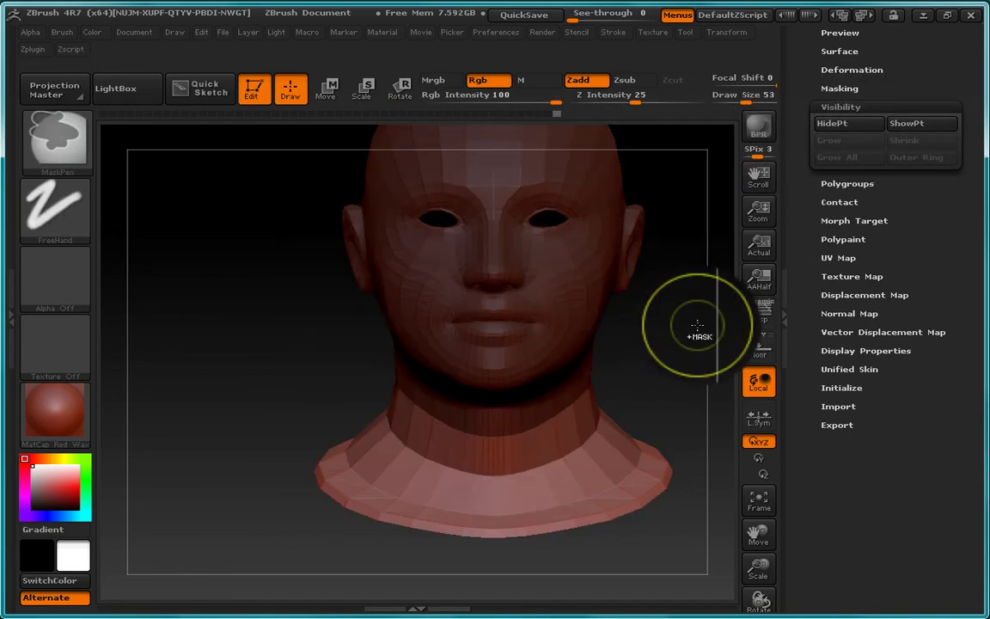
pyautogui.click(842, 128)
# Delete the hidden shoulder and base geometry with the Del Hidden command of Modify Topology
pyautogui.moveTo(796, 196); pyautogui.dragTo(783, 372)
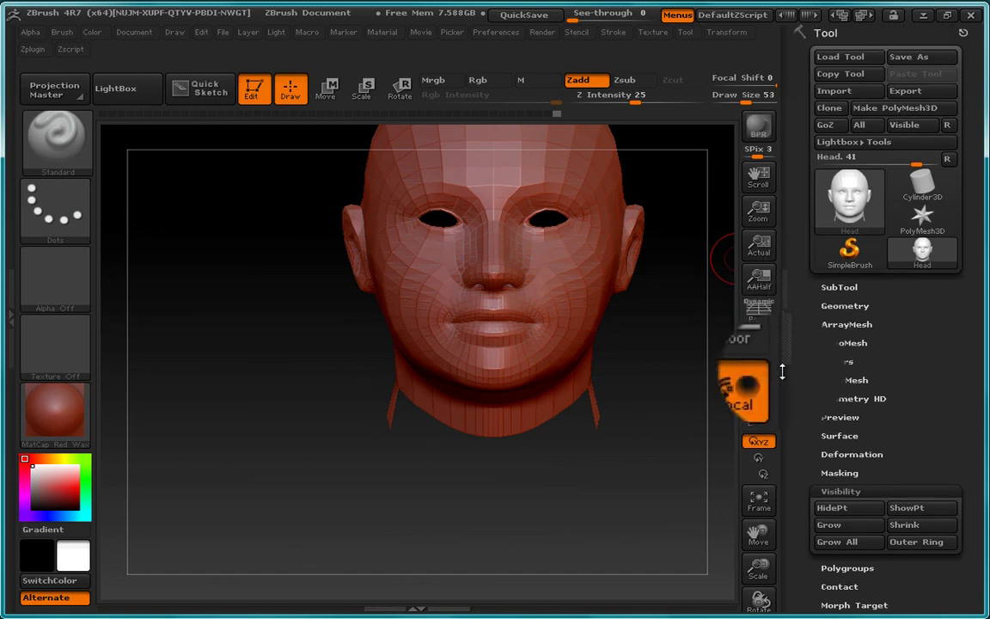
pyautogui.click(783, 176)
pyautogui.click(978, 274)
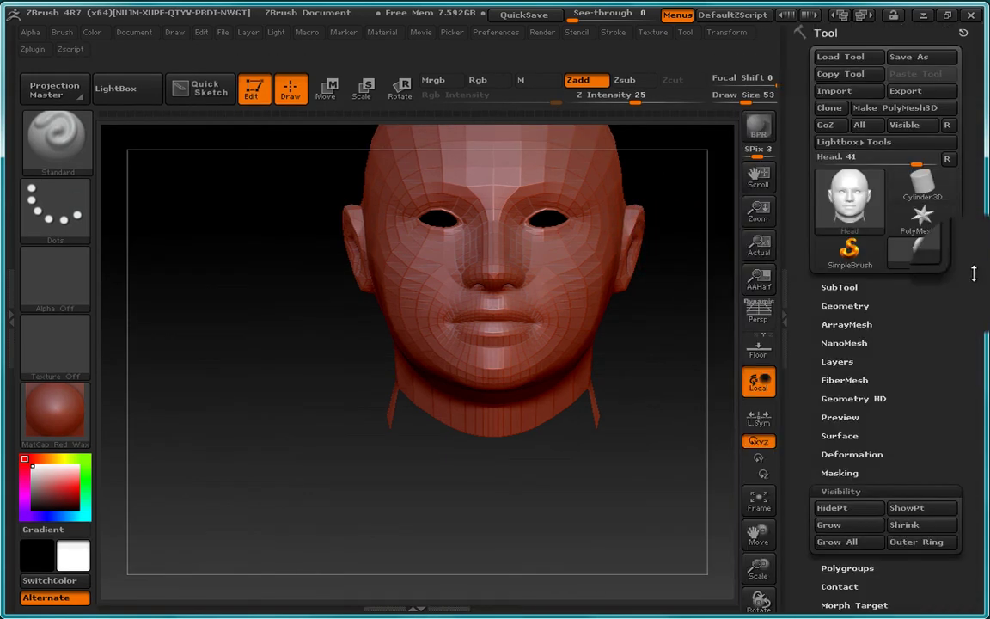
pyautogui.moveTo(800, 280); pyautogui.dragTo(771, 216)
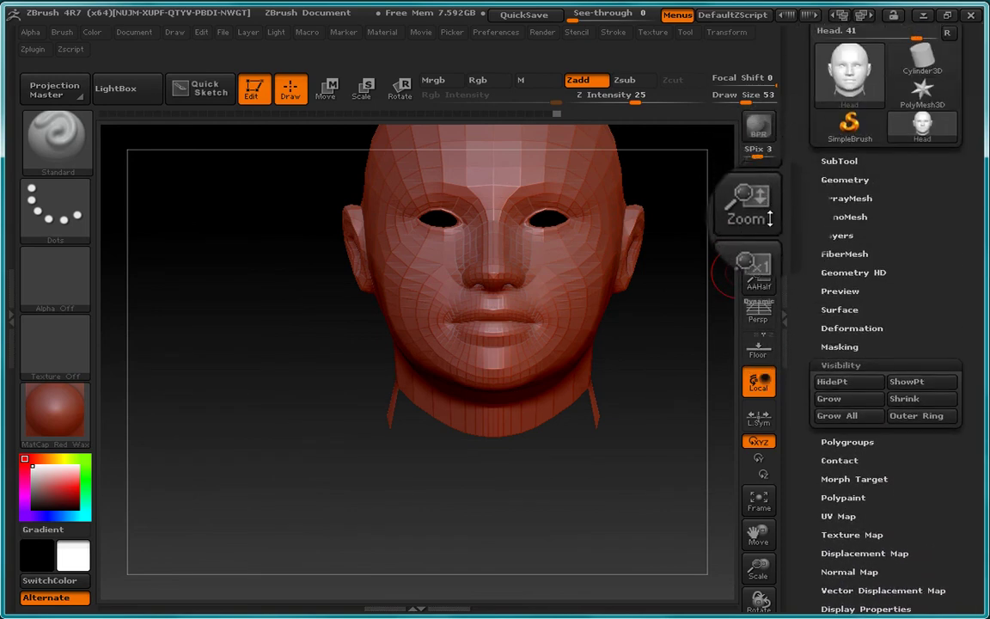
pyautogui.click(851, 182)
pyautogui.moveTo(813, 367); pyautogui.dragTo(812, 329)
pyautogui.scroll(-2, 800, 326)
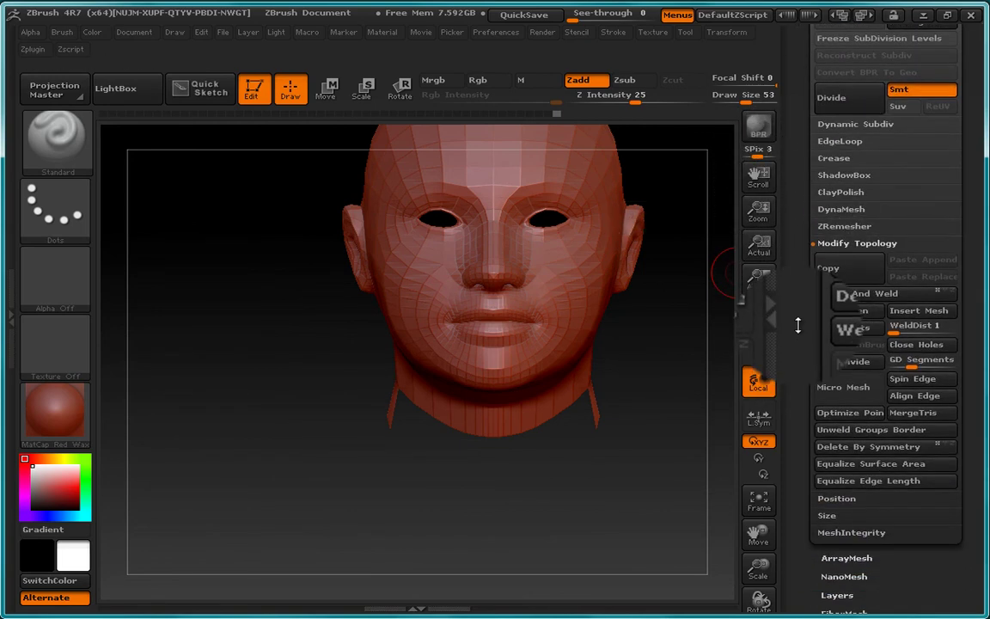
pyautogui.click(864, 317)
# Examine the trimmed head around the neck's cut edge and check its Visibility options for hidden points
pyautogui.moveTo(643, 390)
pyautogui.mouseDown()
pyautogui.moveTo(694, 385)
pyautogui.moveTo(658, 384)
pyautogui.mouseUp()
pyautogui.scroll(-1, 793, 320)
pyautogui.scroll(-5, 792, 321)
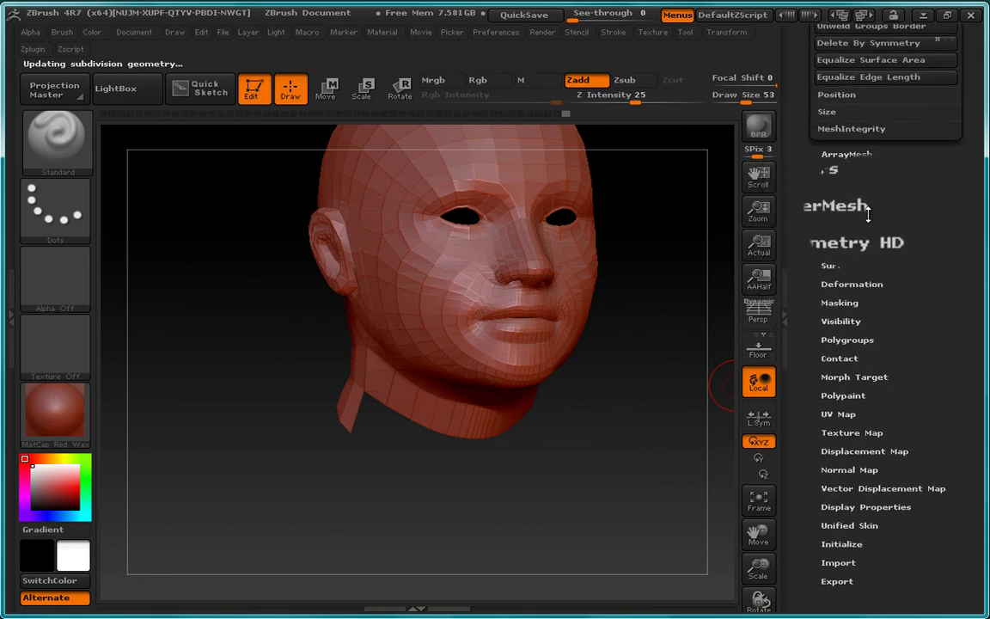
pyautogui.moveTo(894, 326); pyautogui.dragTo(891, 319)
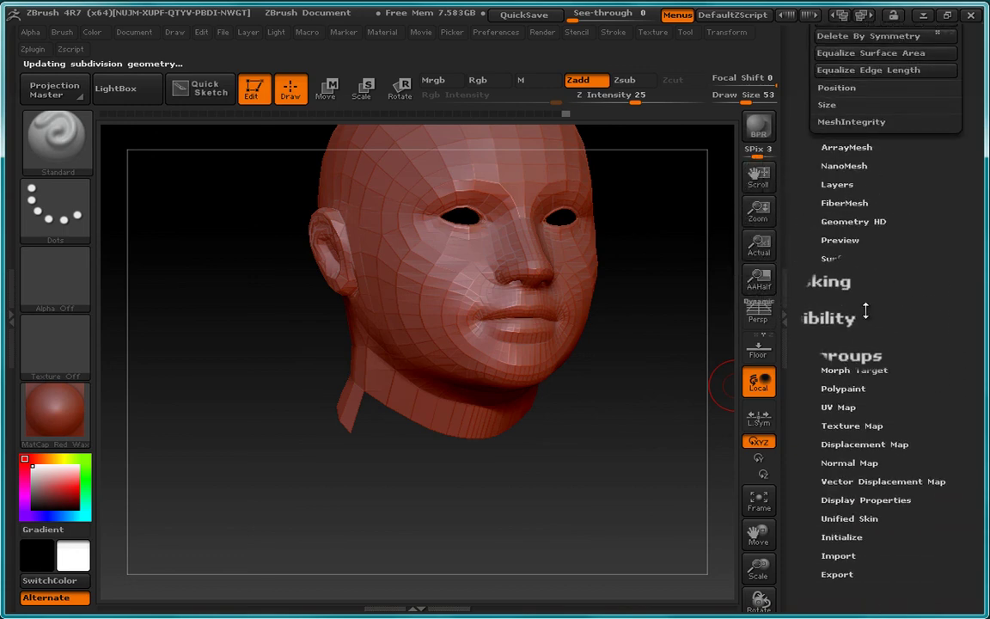
pyautogui.click(854, 312)
pyautogui.moveTo(924, 94); pyautogui.dragTo(924, 248)
pyautogui.moveTo(928, 151); pyautogui.dragTo(927, 264)
pyautogui.scroll(4, 924, 236)
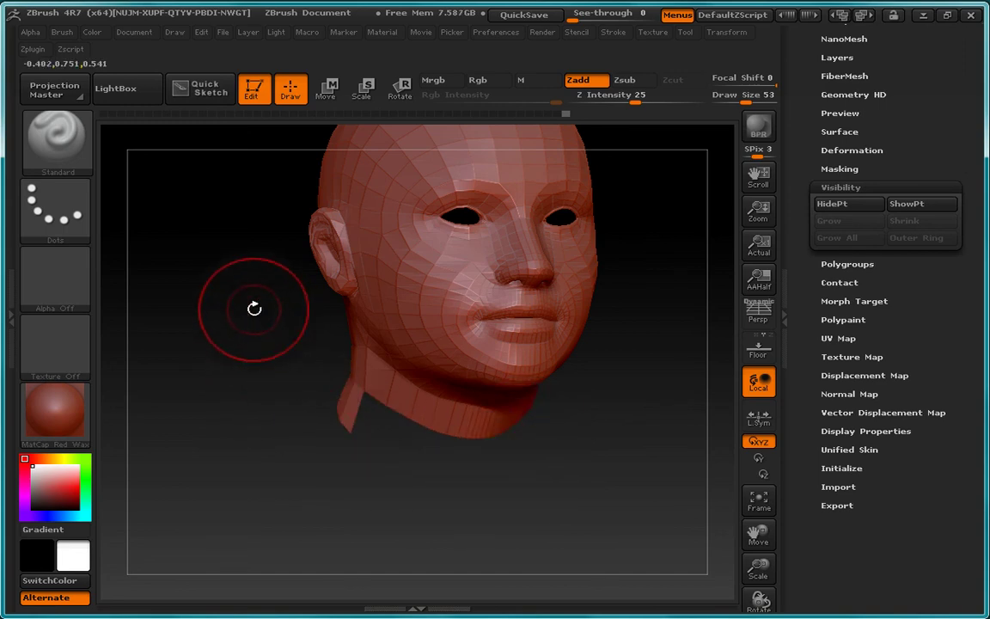
pyautogui.moveTo(254, 309); pyautogui.dragTo(180, 406)
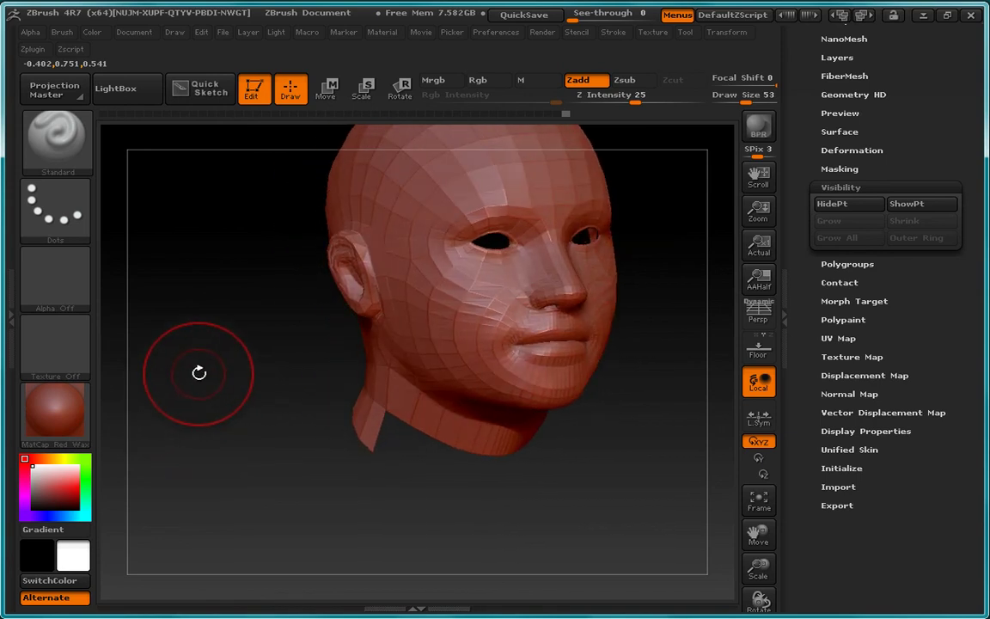
pyautogui.moveTo(214, 285); pyautogui.dragTo(221, 372)
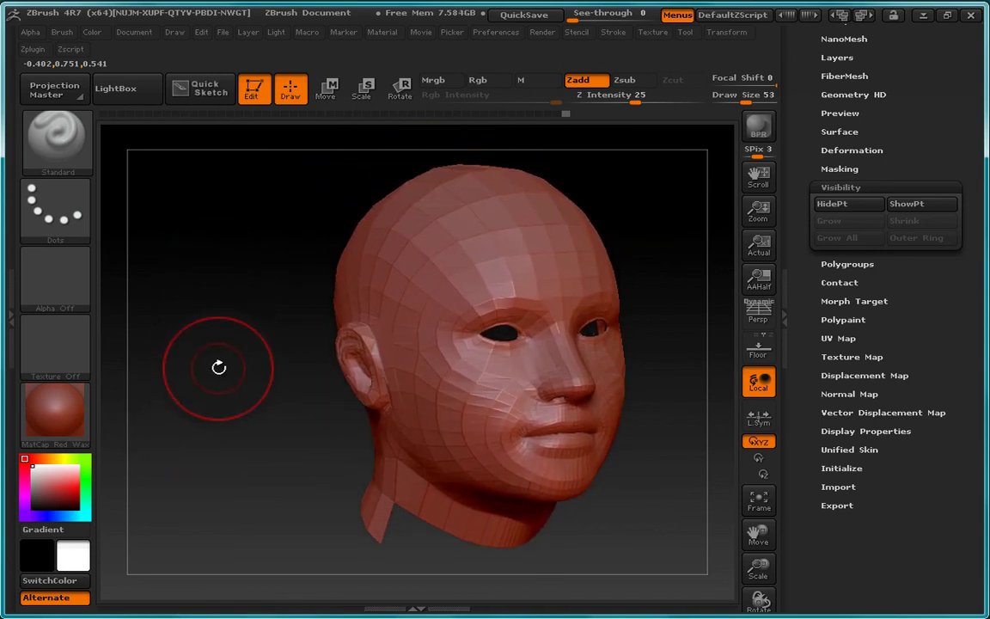